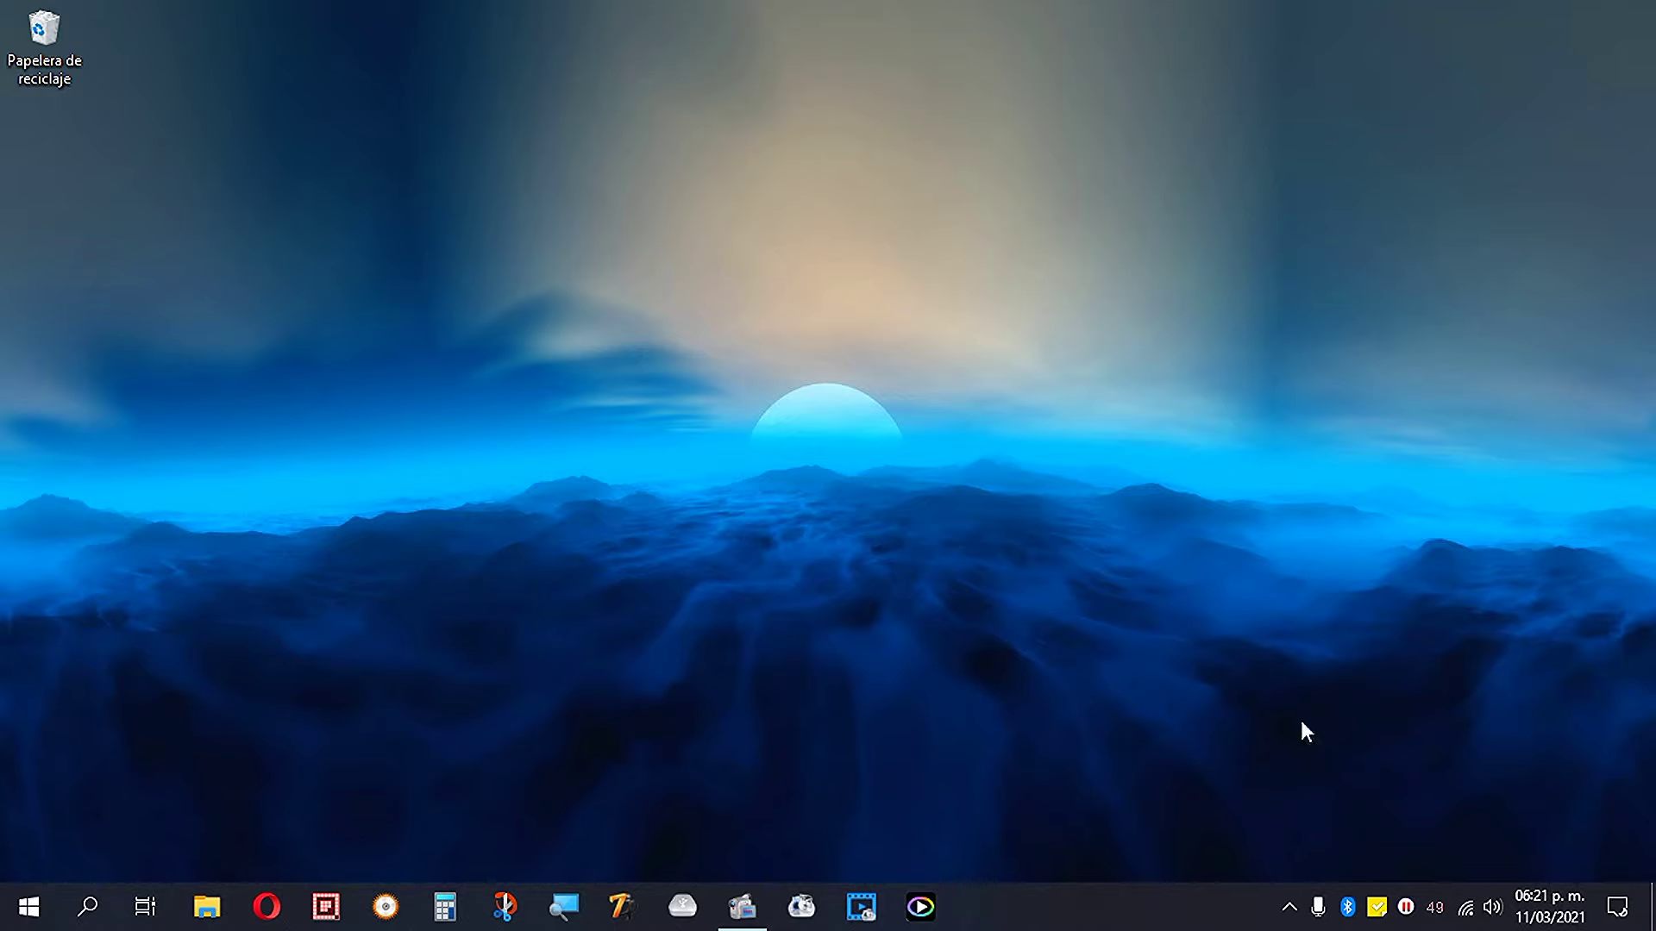
- Remove the Bluetooth icon from the notification area
right_click(1347, 906)
left_click(1386, 886)
left_click(1324, 647)
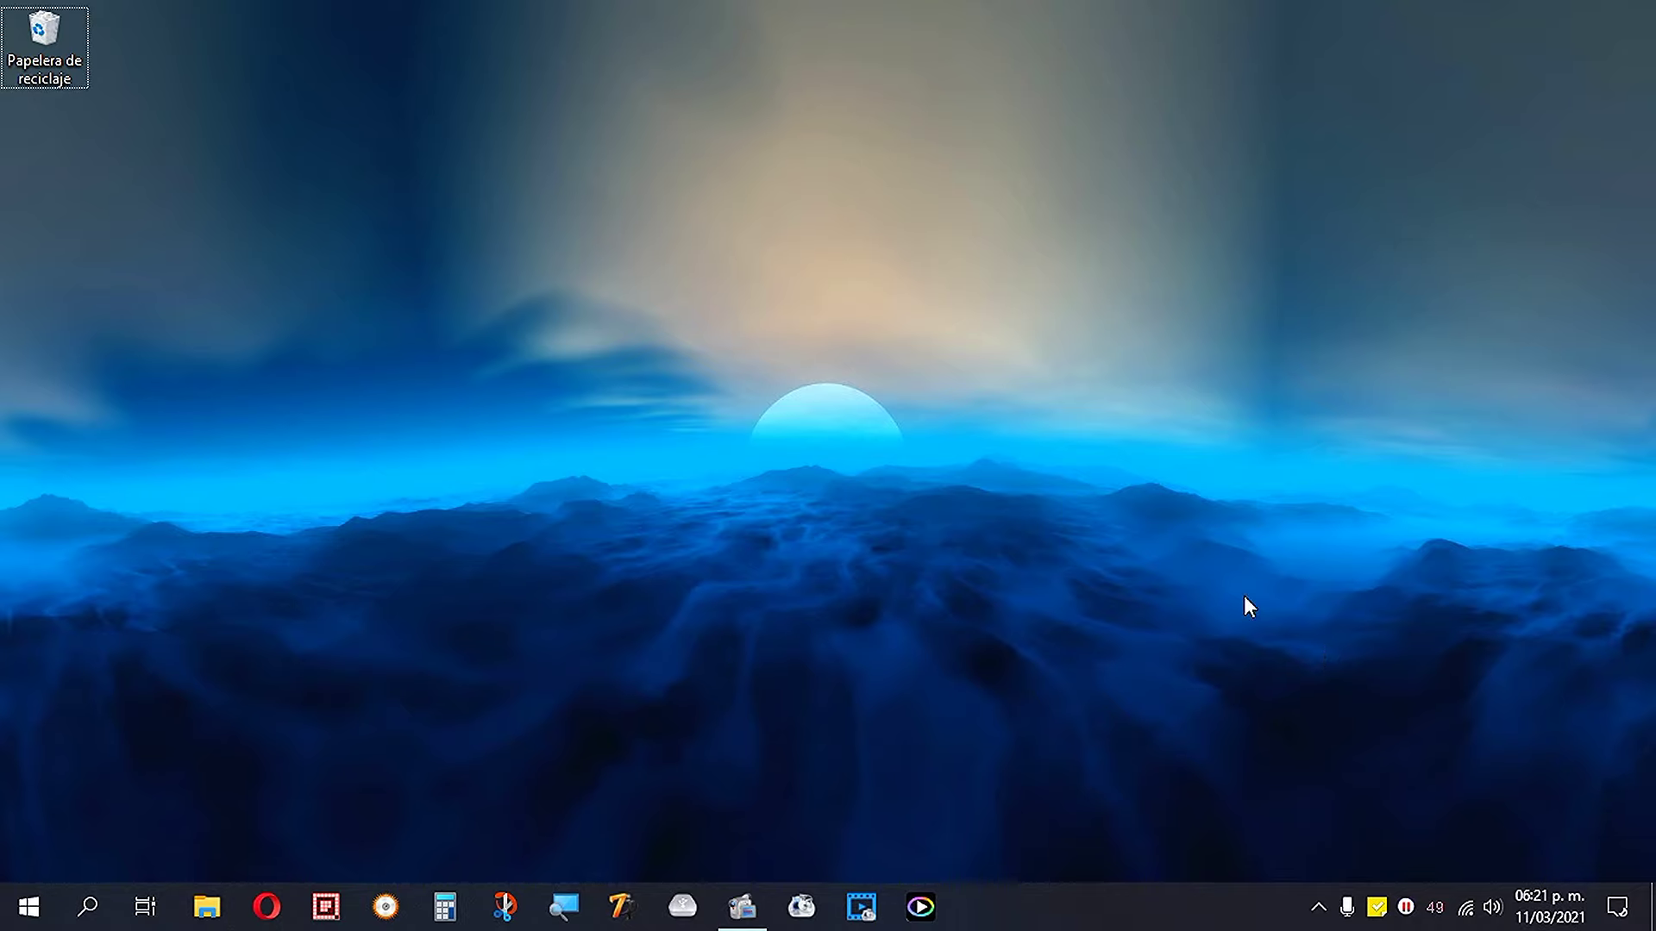
- Open the taskbar settings and review the list of icons that can appear on the taskbar
right_click(1142, 927)
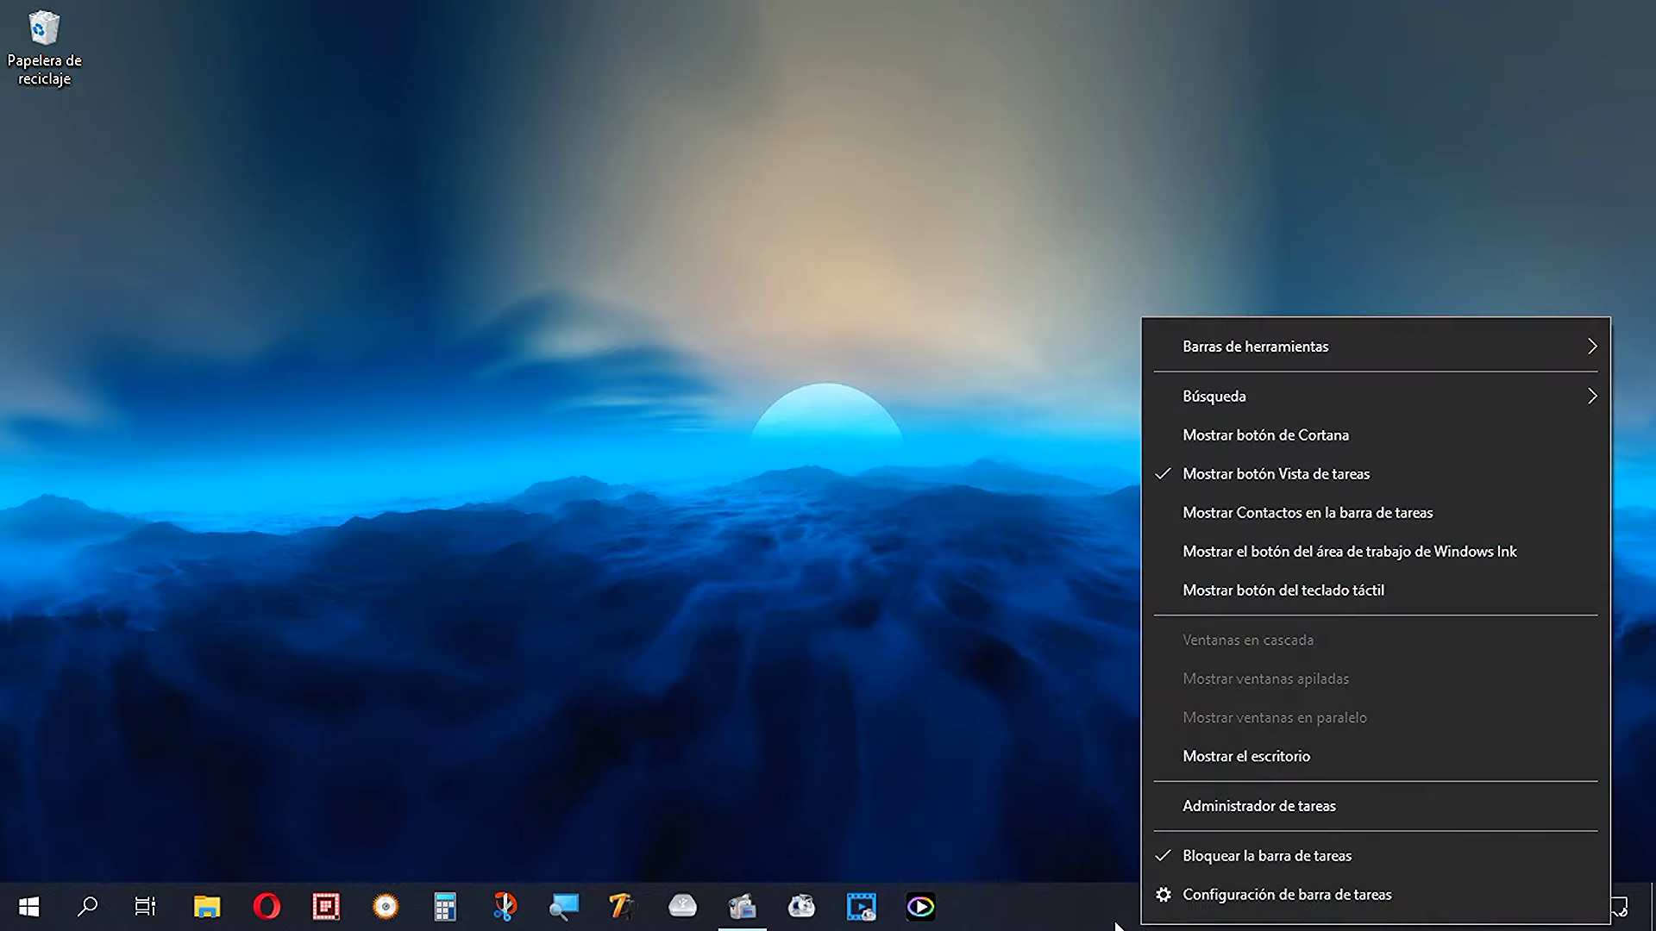
left_click(1132, 819)
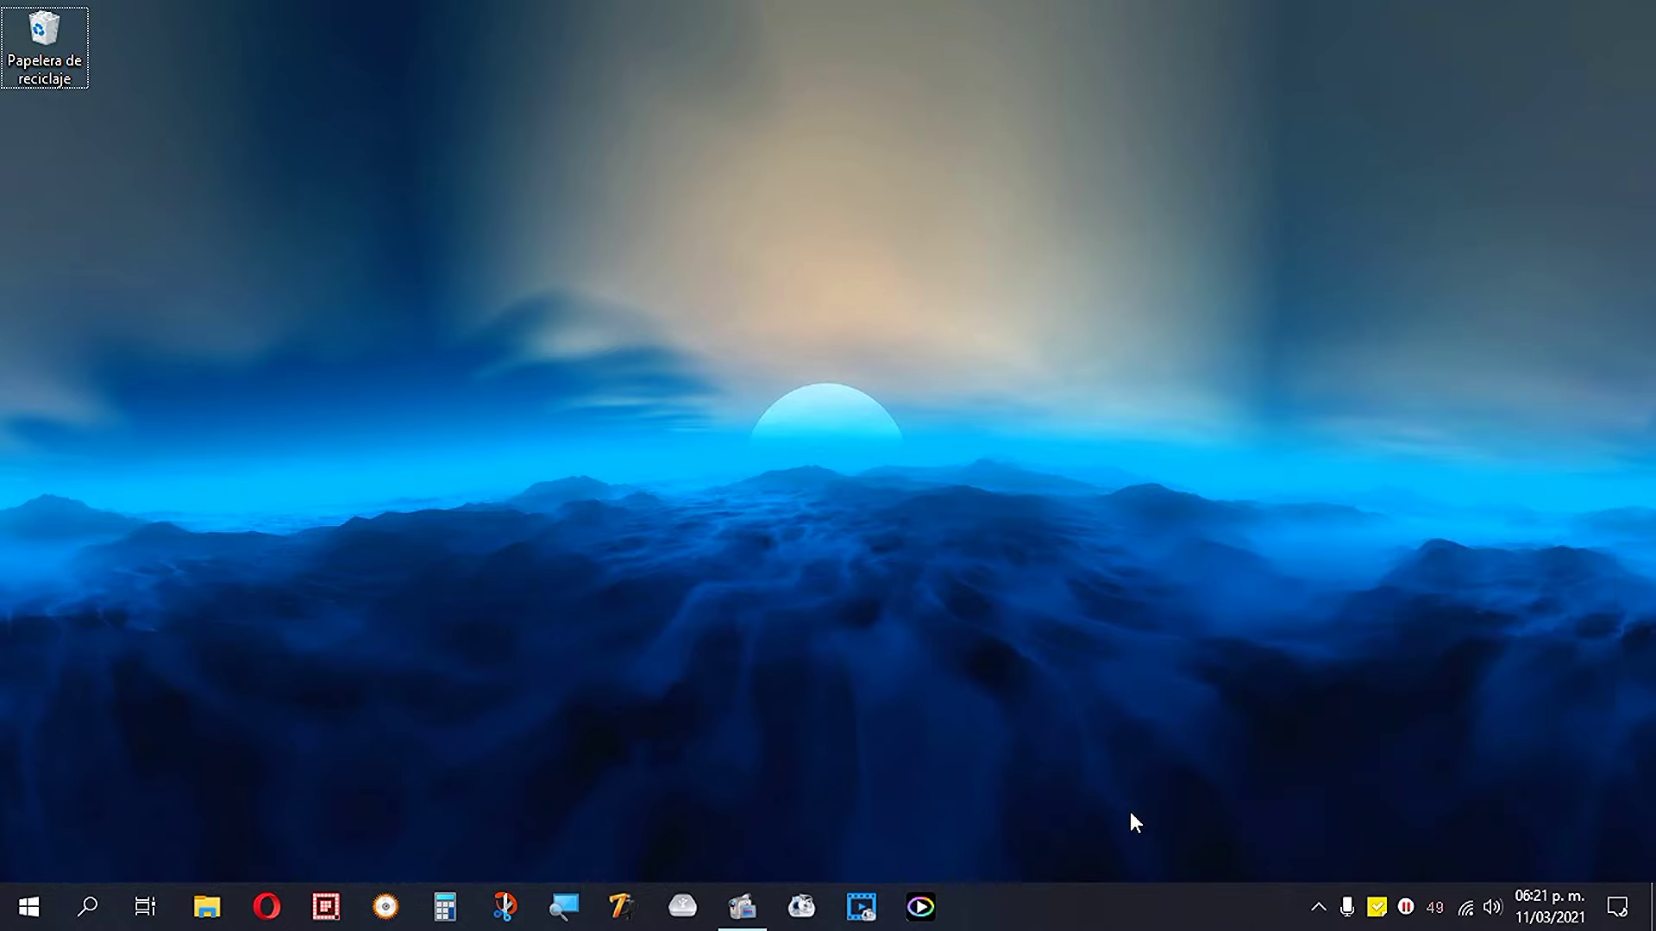
right_click(1114, 899)
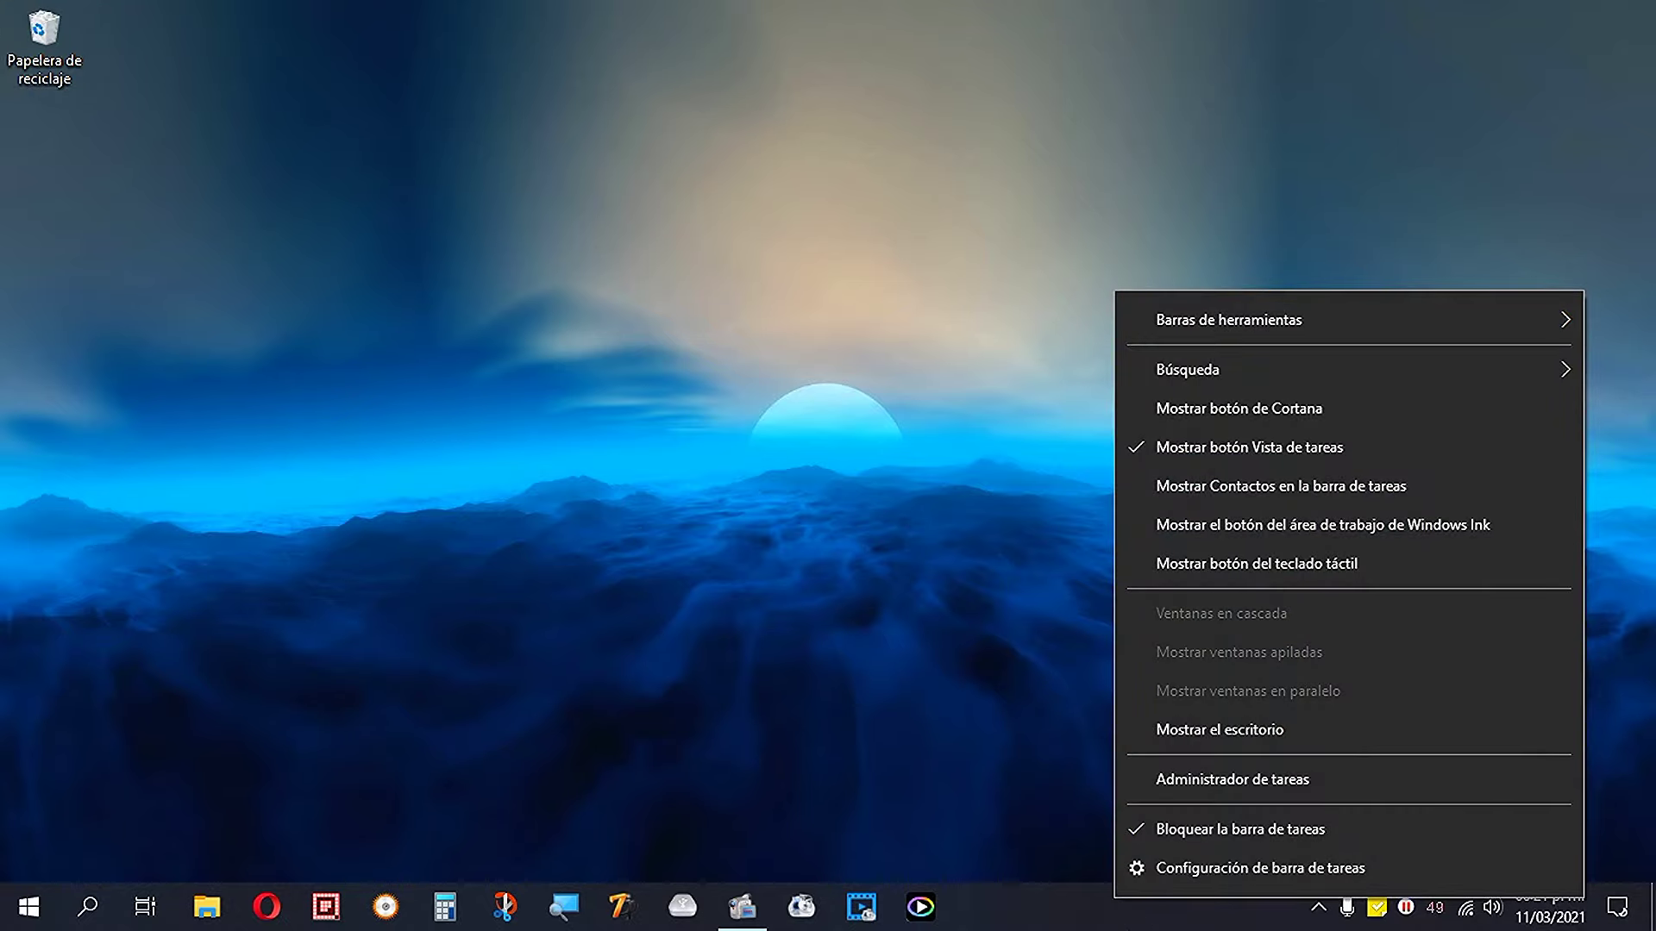
left_click(1231, 867)
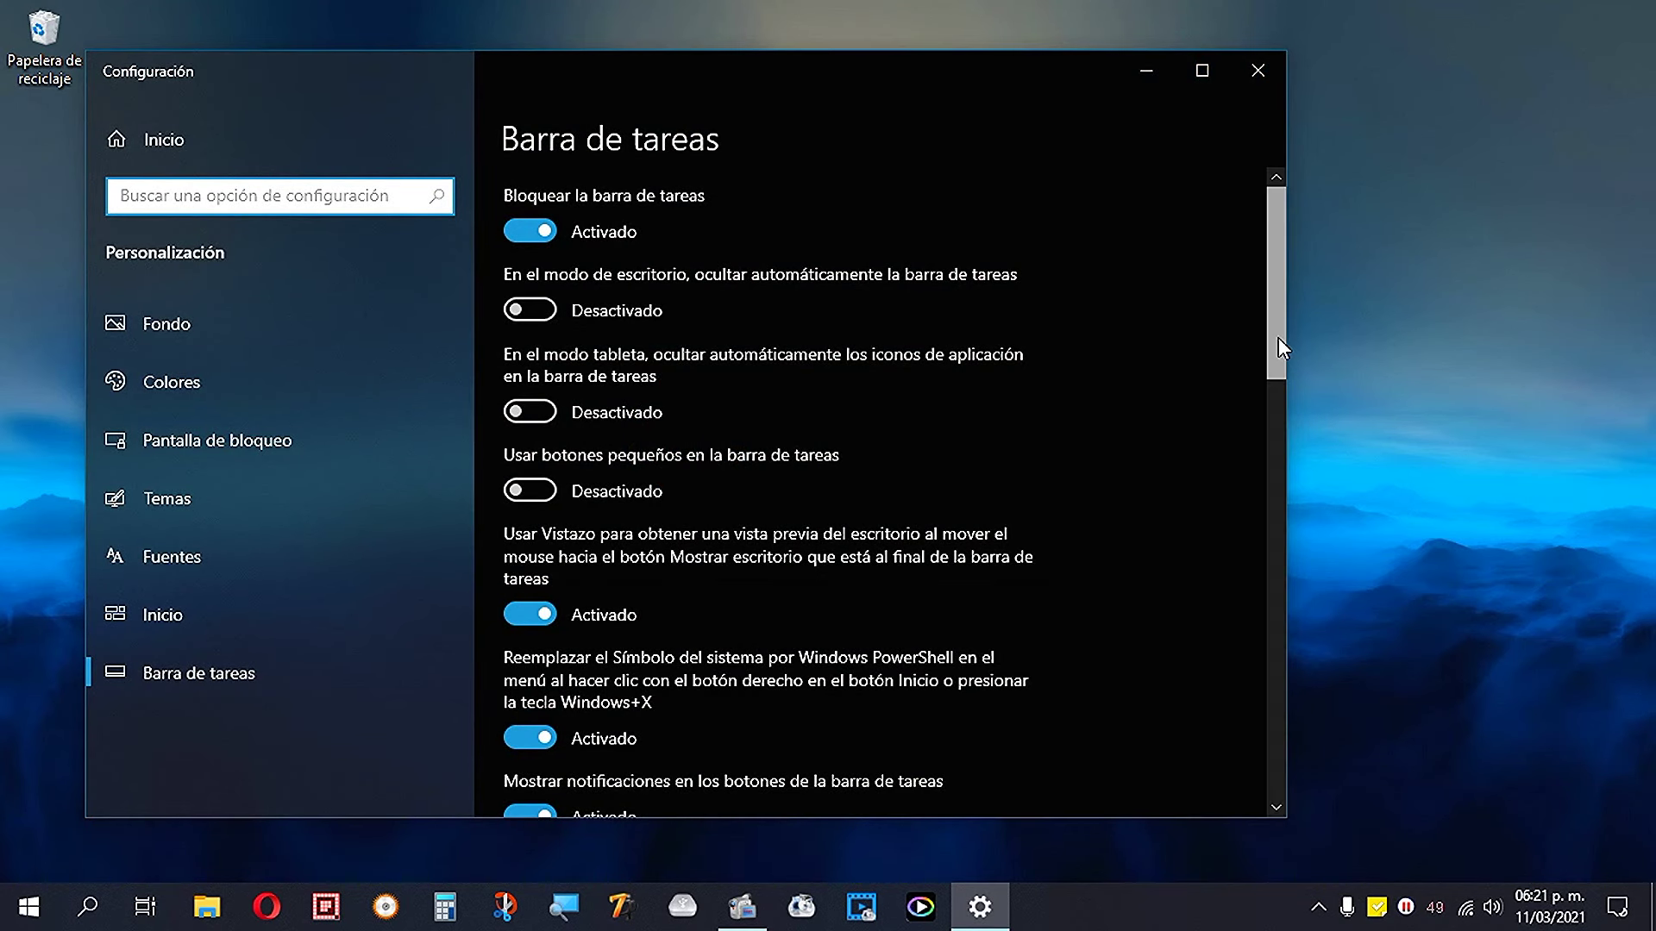
left_click_drag(1278, 338, 1295, 549)
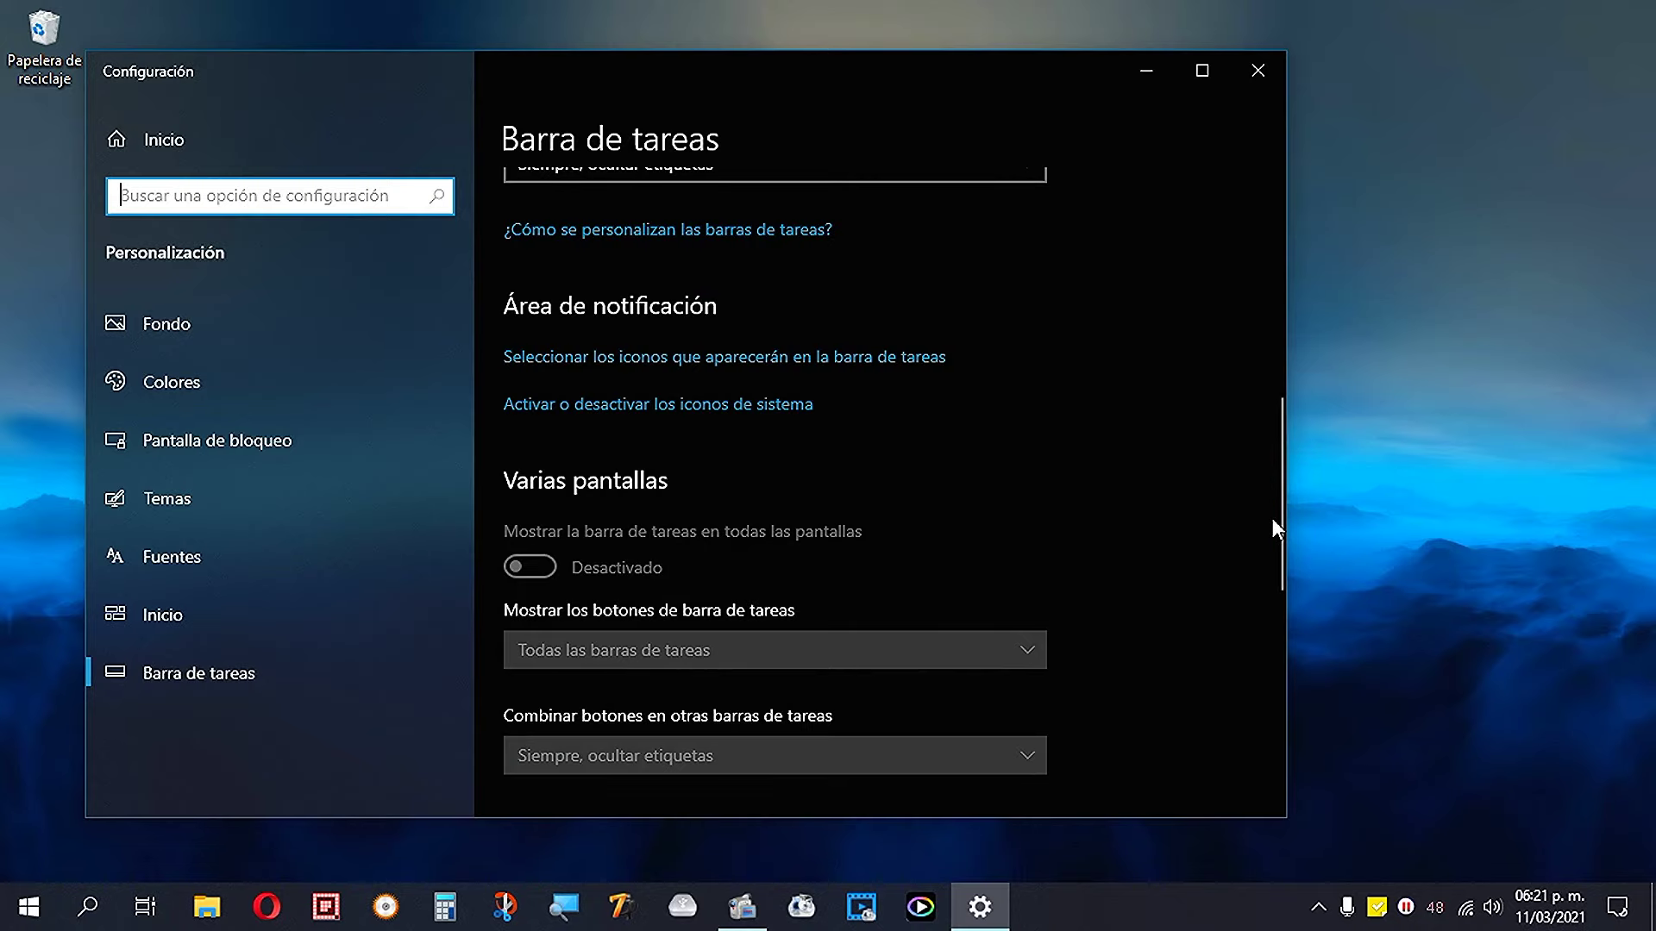
left_click_drag(1274, 524, 1236, 521)
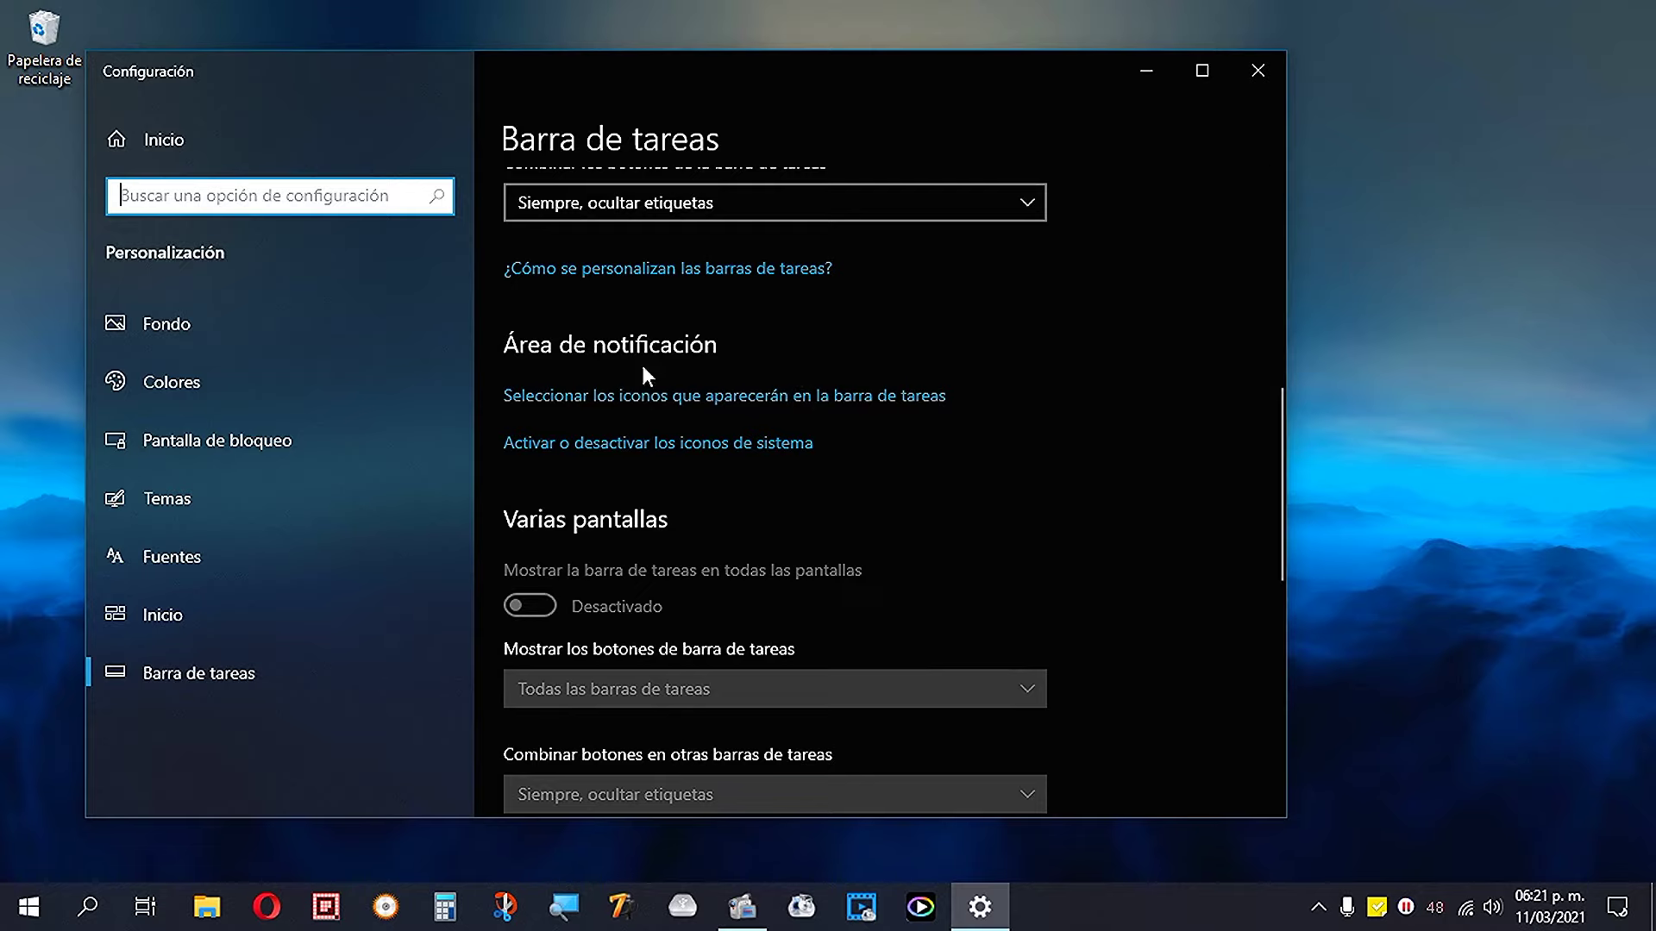
left_click(753, 398)
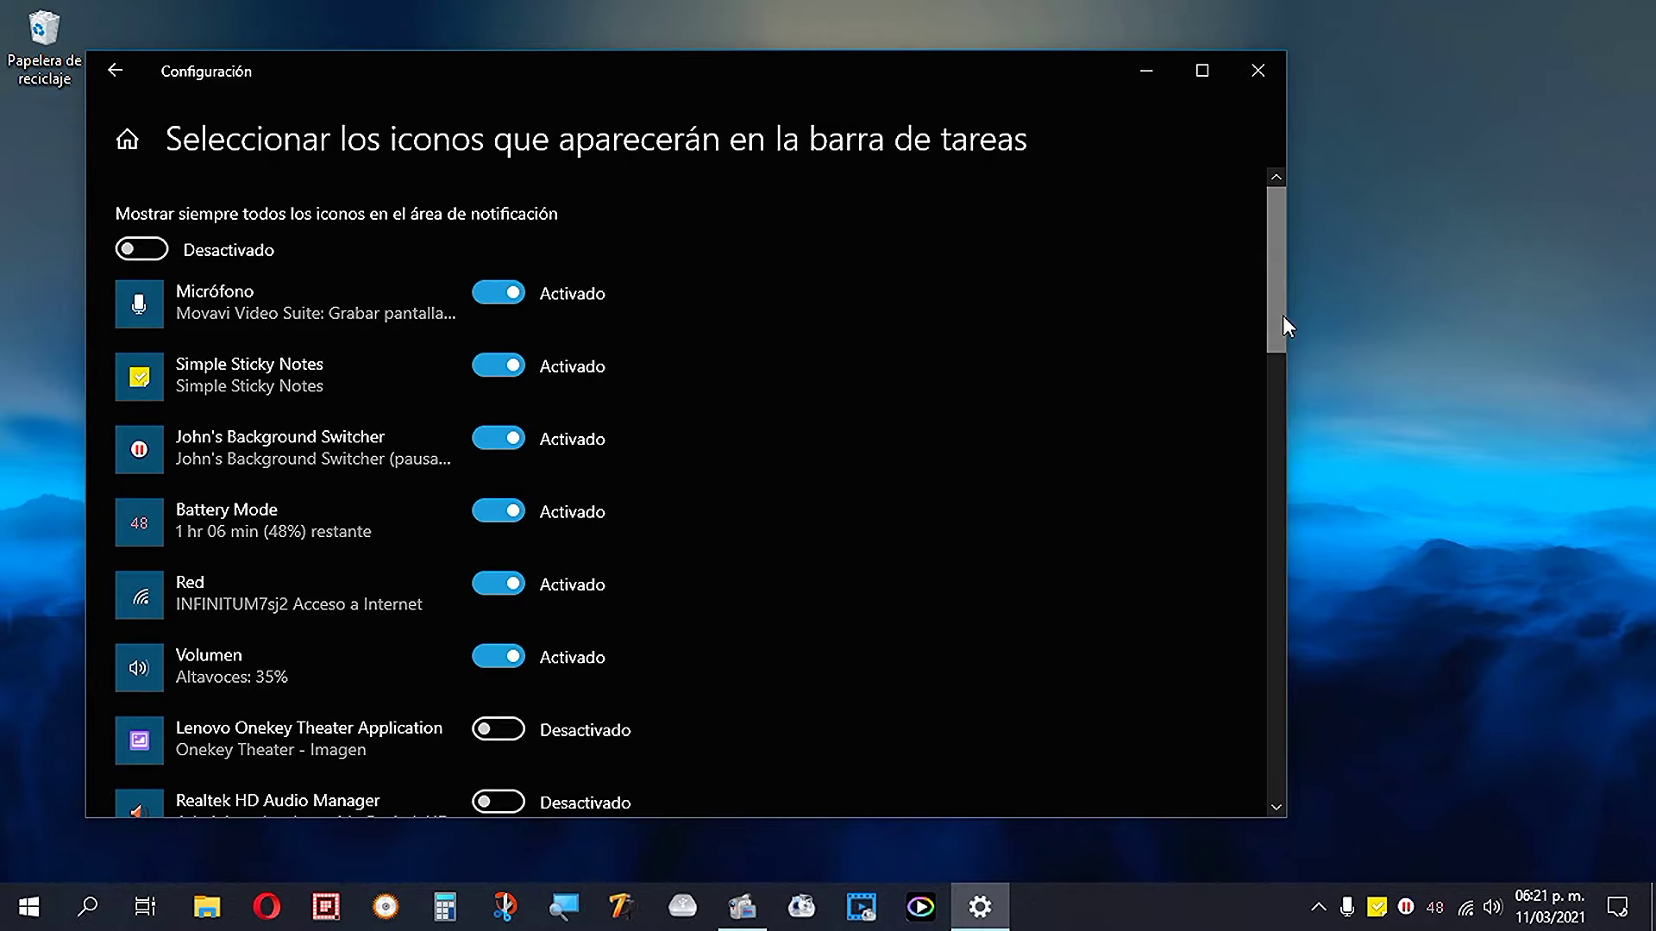
left_click_drag(1282, 315, 1261, 229)
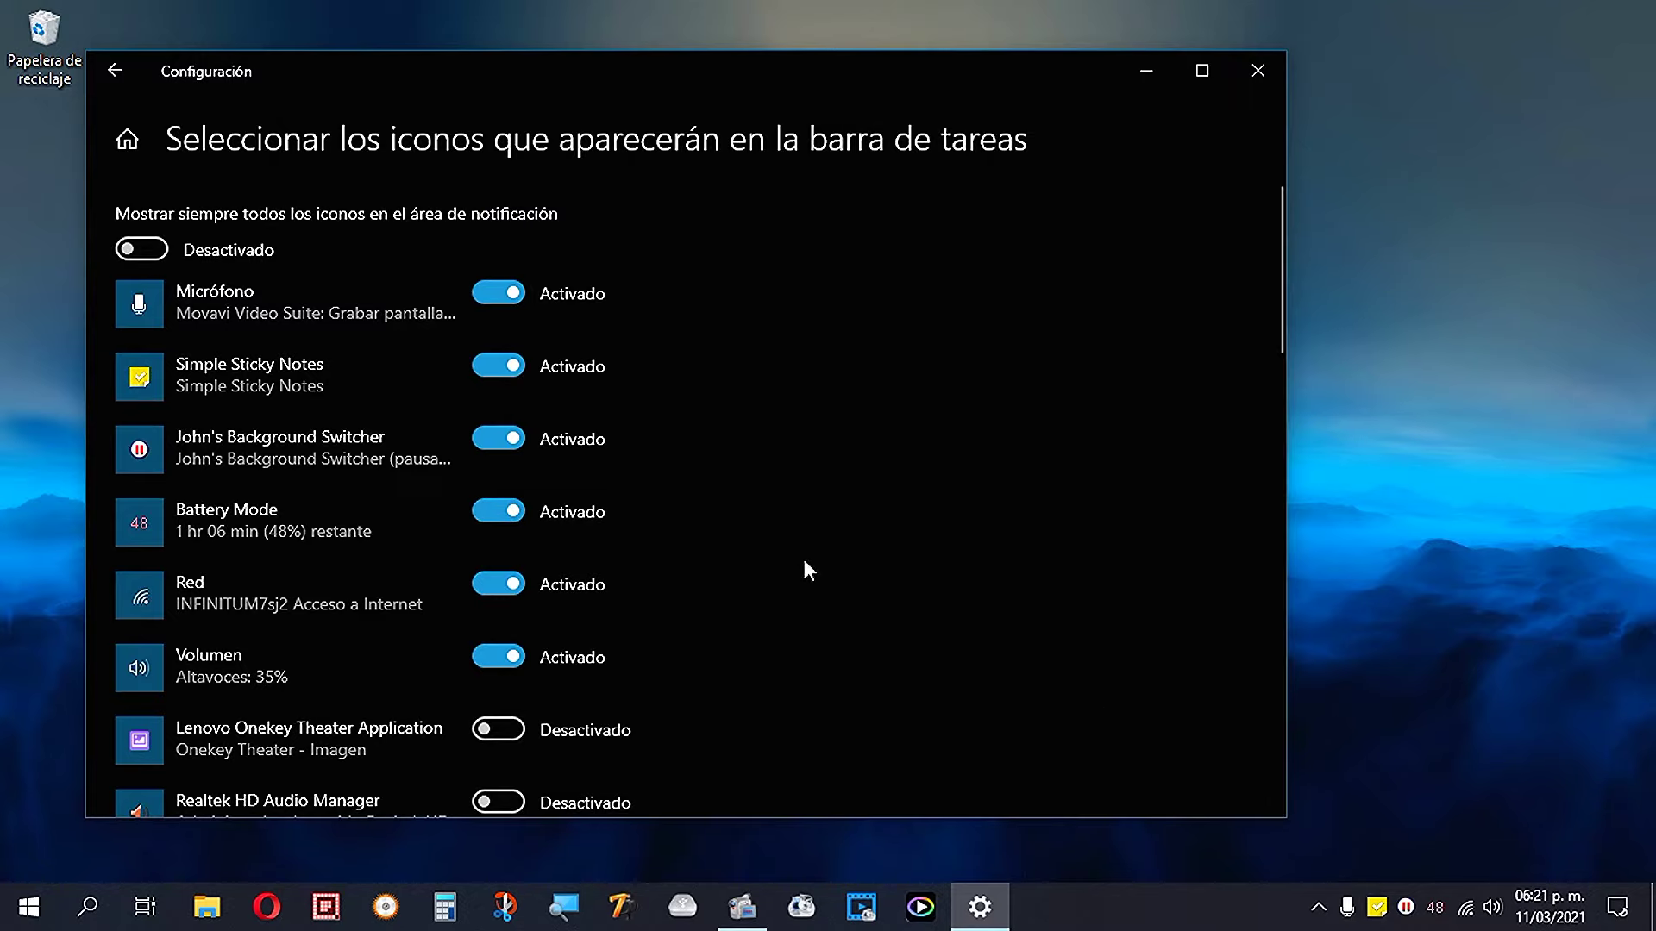
- Turn the Simple Sticky Notes taskbar icon off and back on
left_click(516, 370)
left_click(505, 367)
left_click(505, 369)
left_click(505, 369)
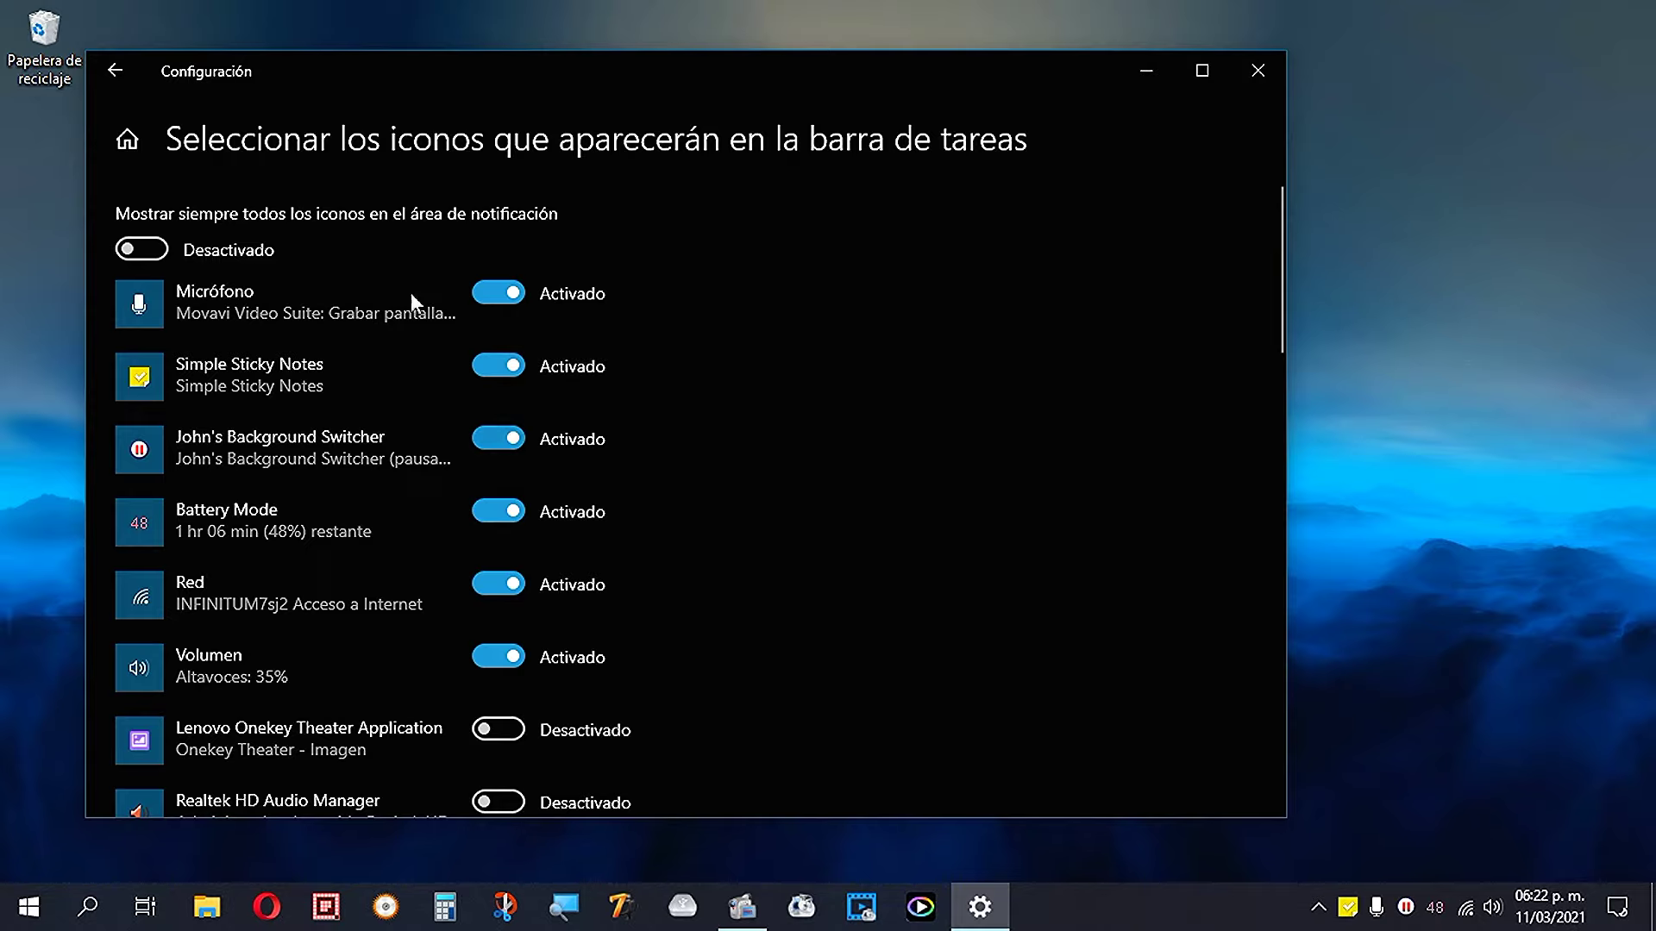
- Check the taskbar's system icon switches for a Bluetooth entry and close the settings window
left_click(120, 74)
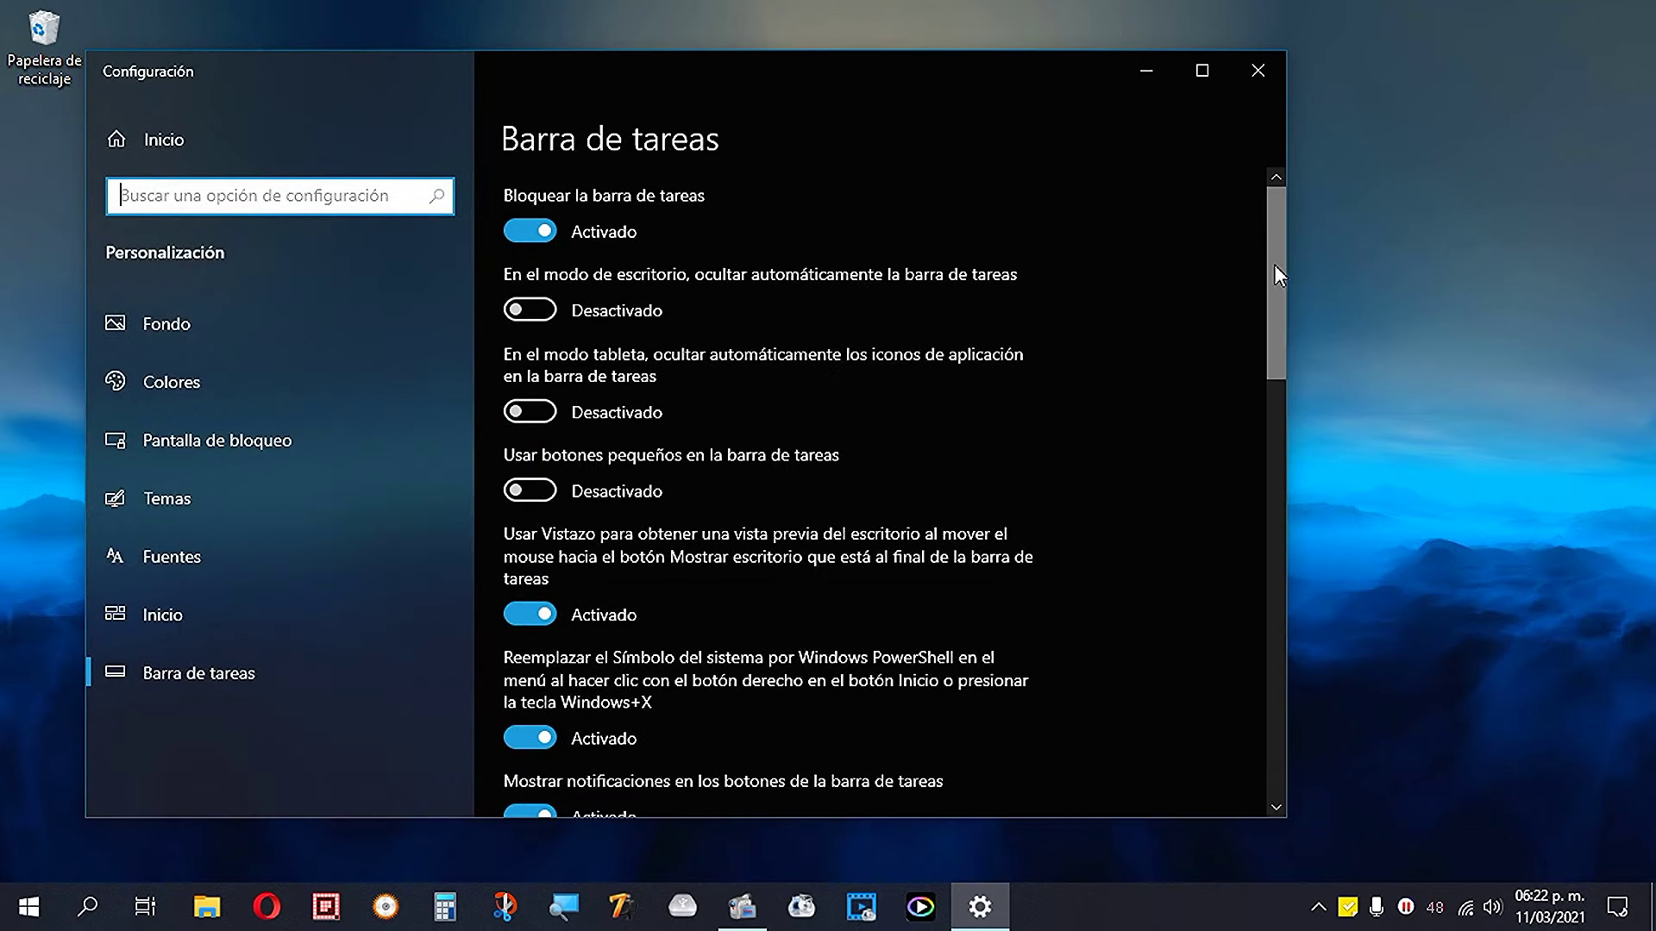
left_click_drag(1274, 266, 1294, 453)
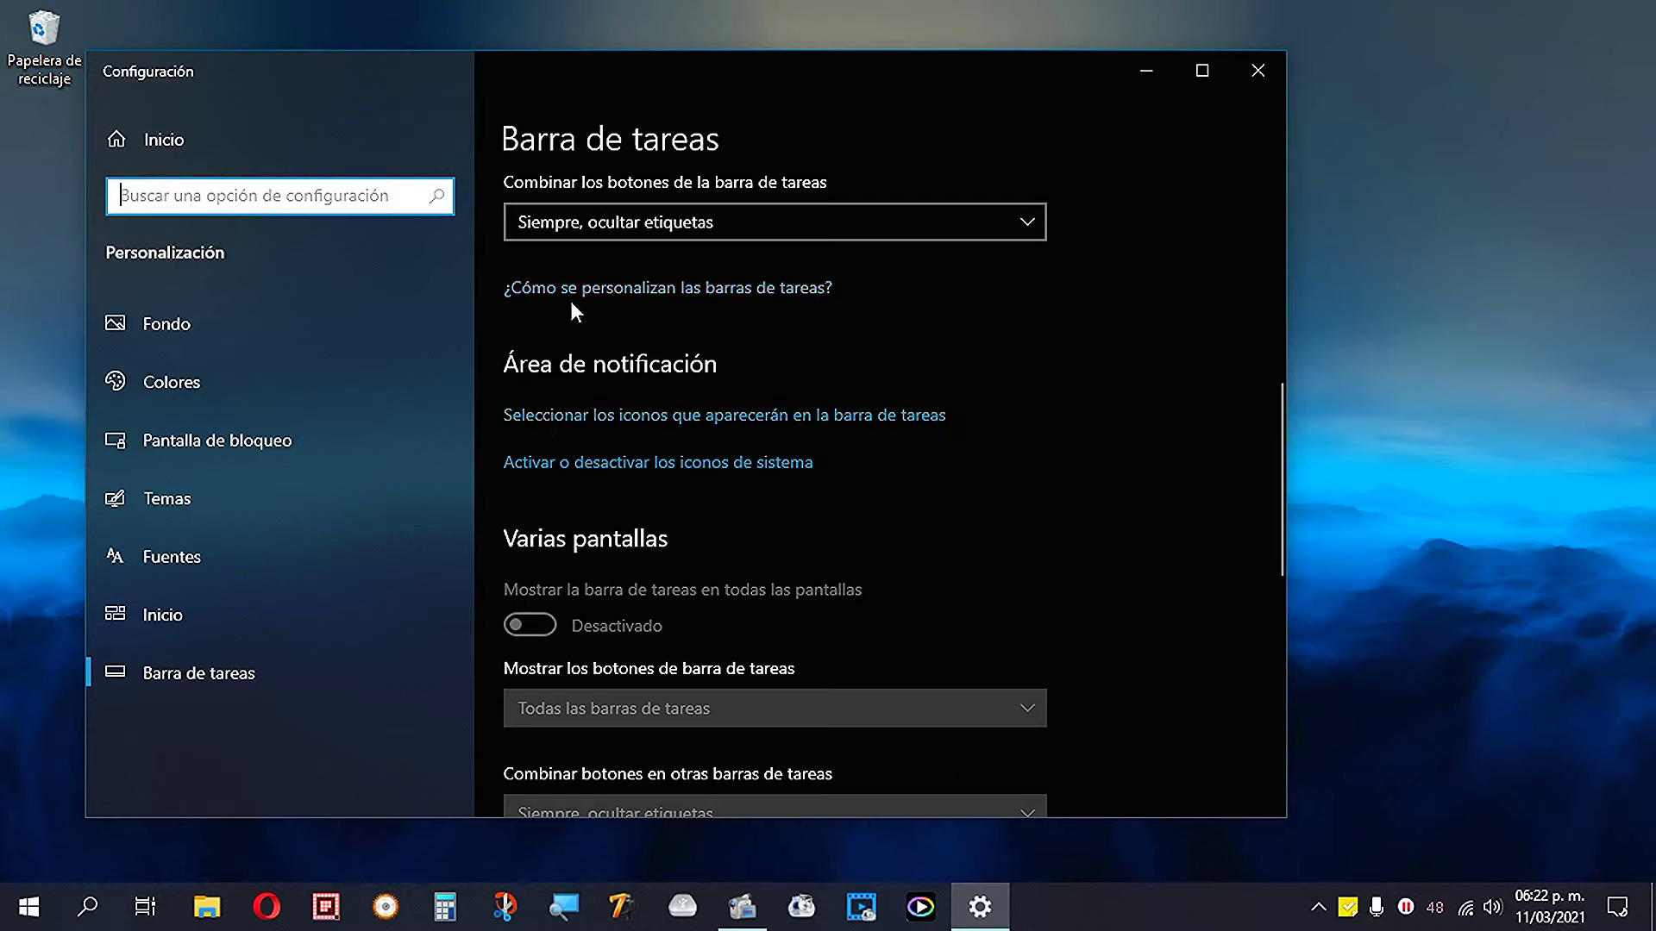
left_click(658, 465)
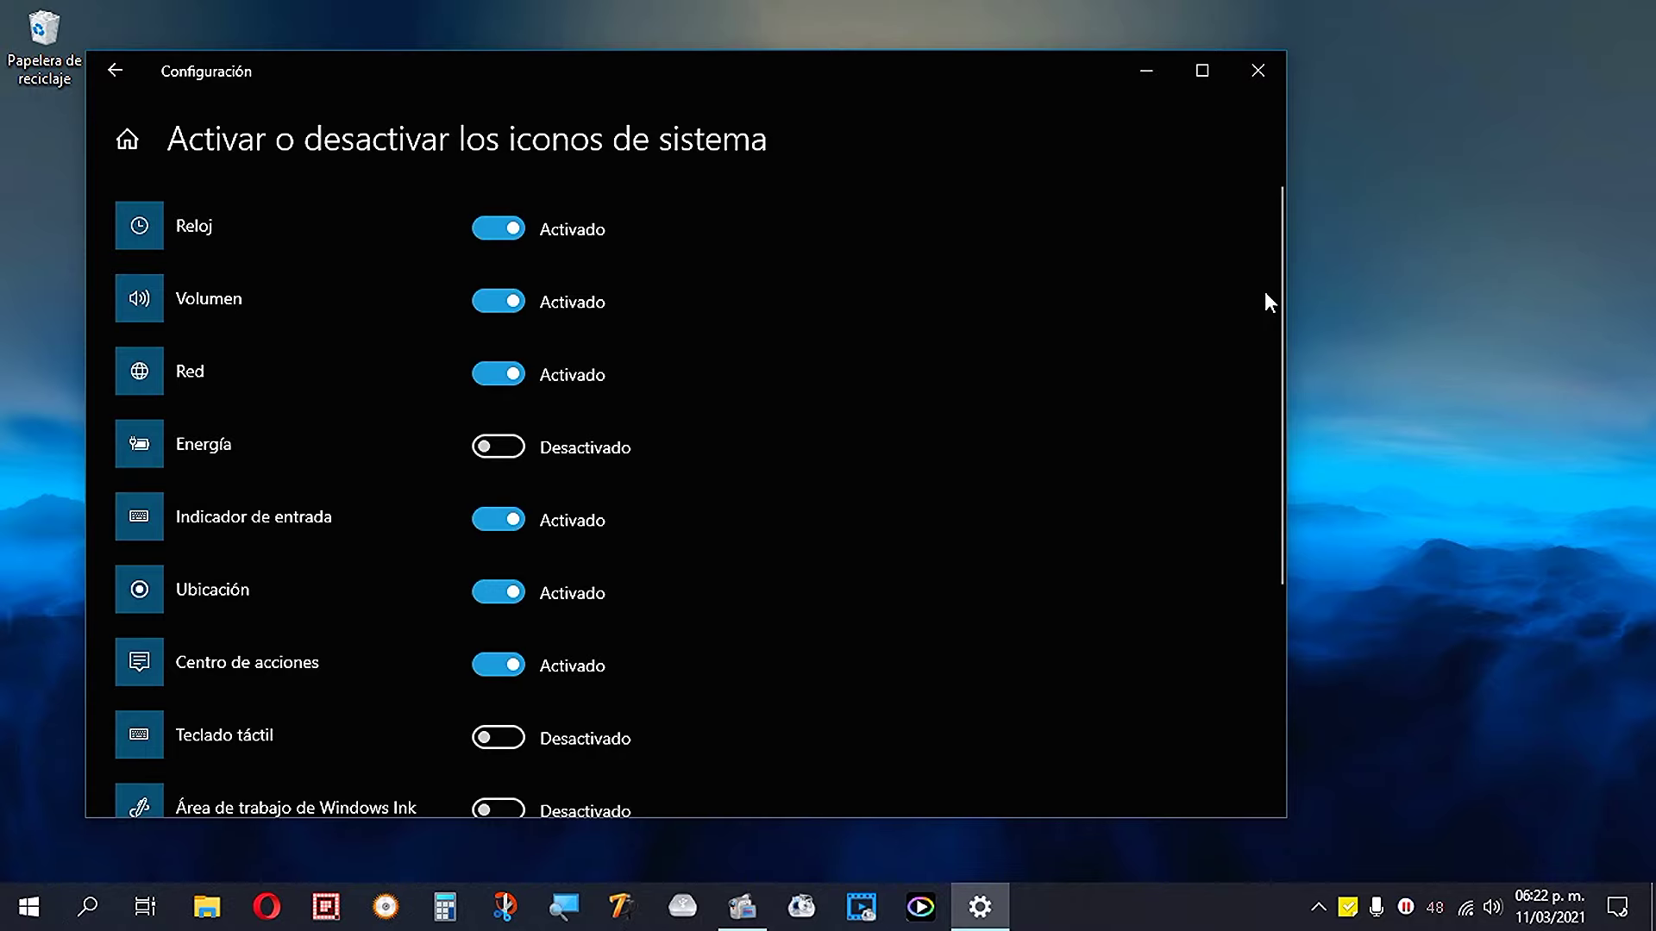
left_click_drag(1275, 278, 1271, 523)
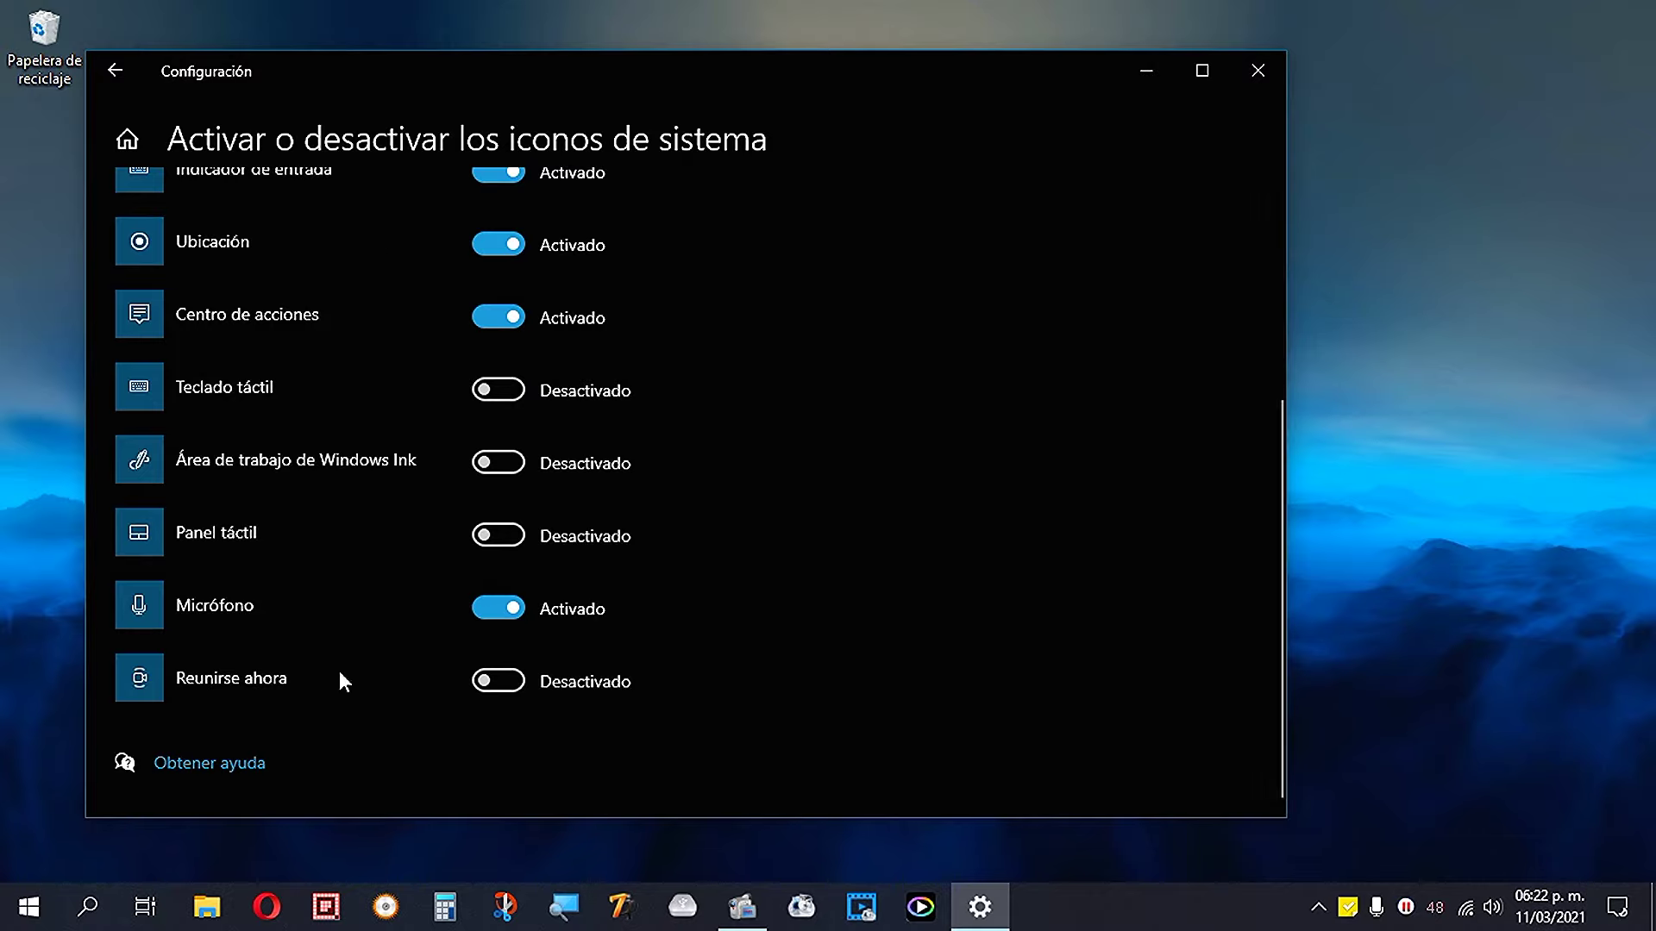
left_click_drag(1275, 557, 1300, 263)
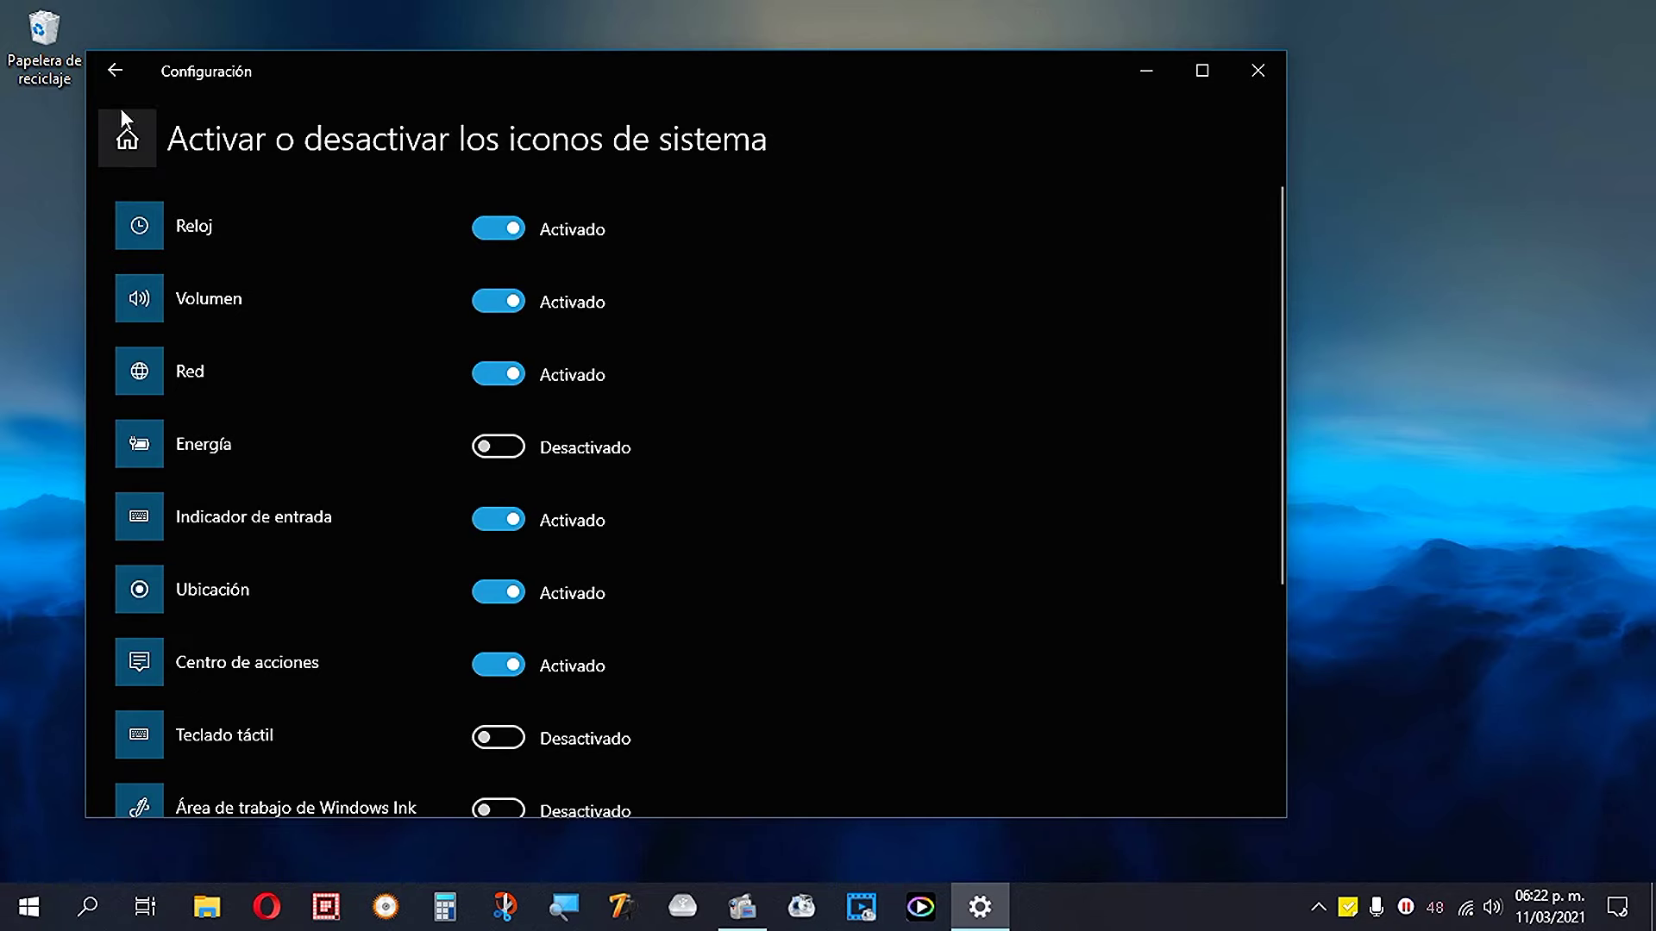
left_click(121, 78)
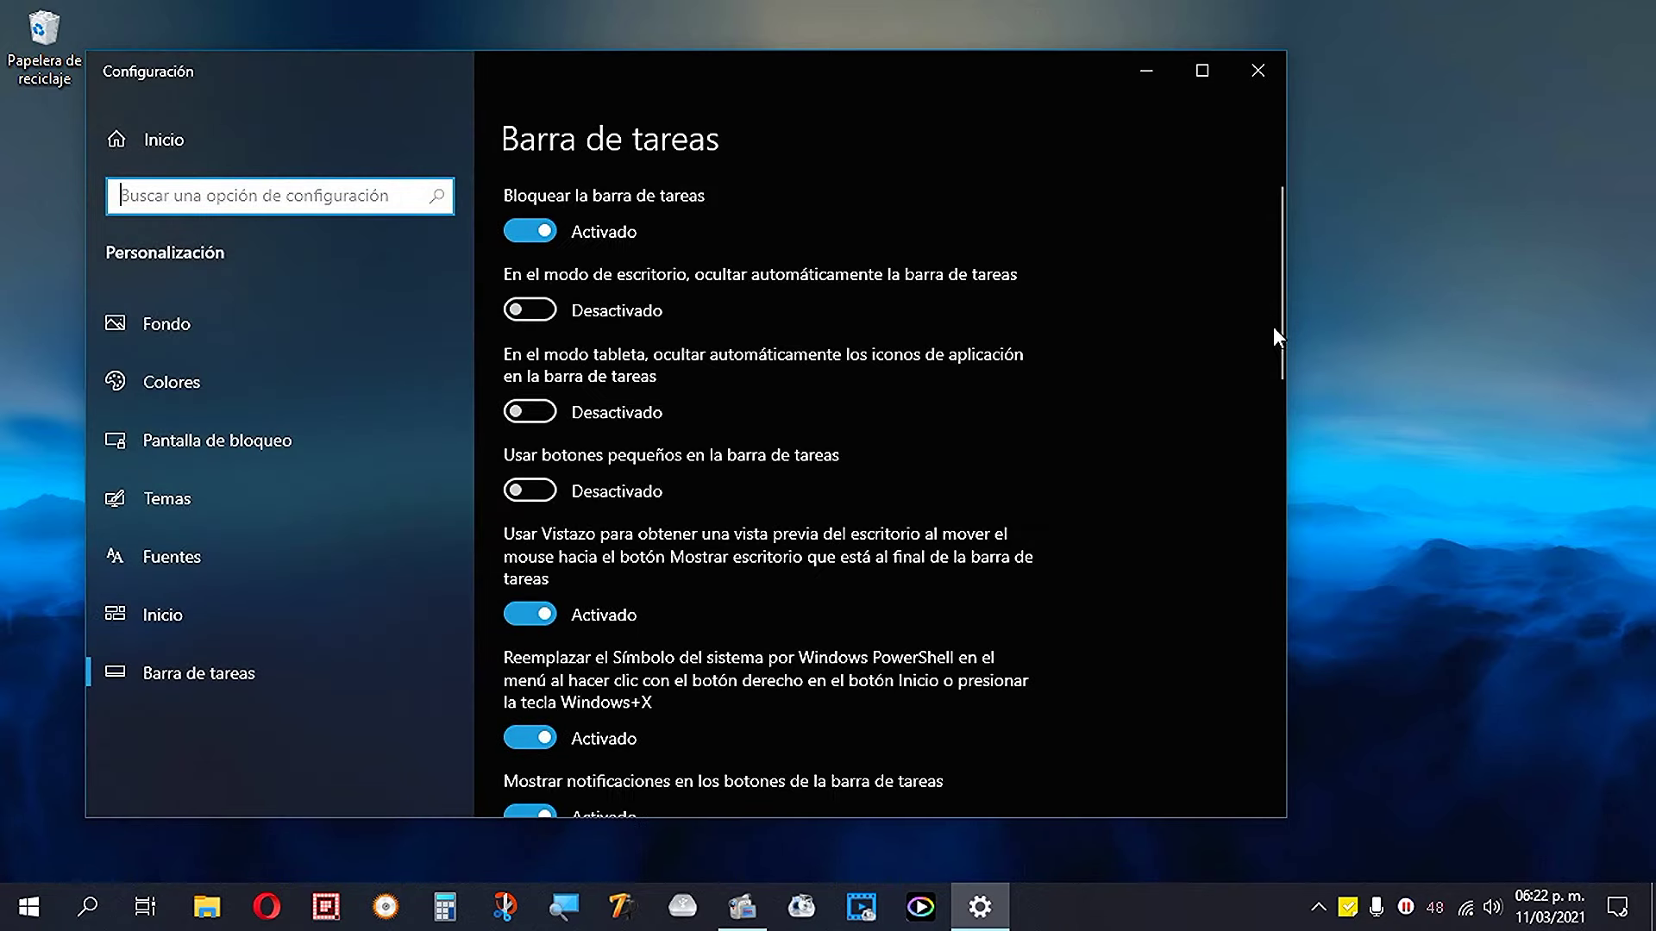
left_click_drag(1277, 324, 1309, 472)
left_click(1357, 748)
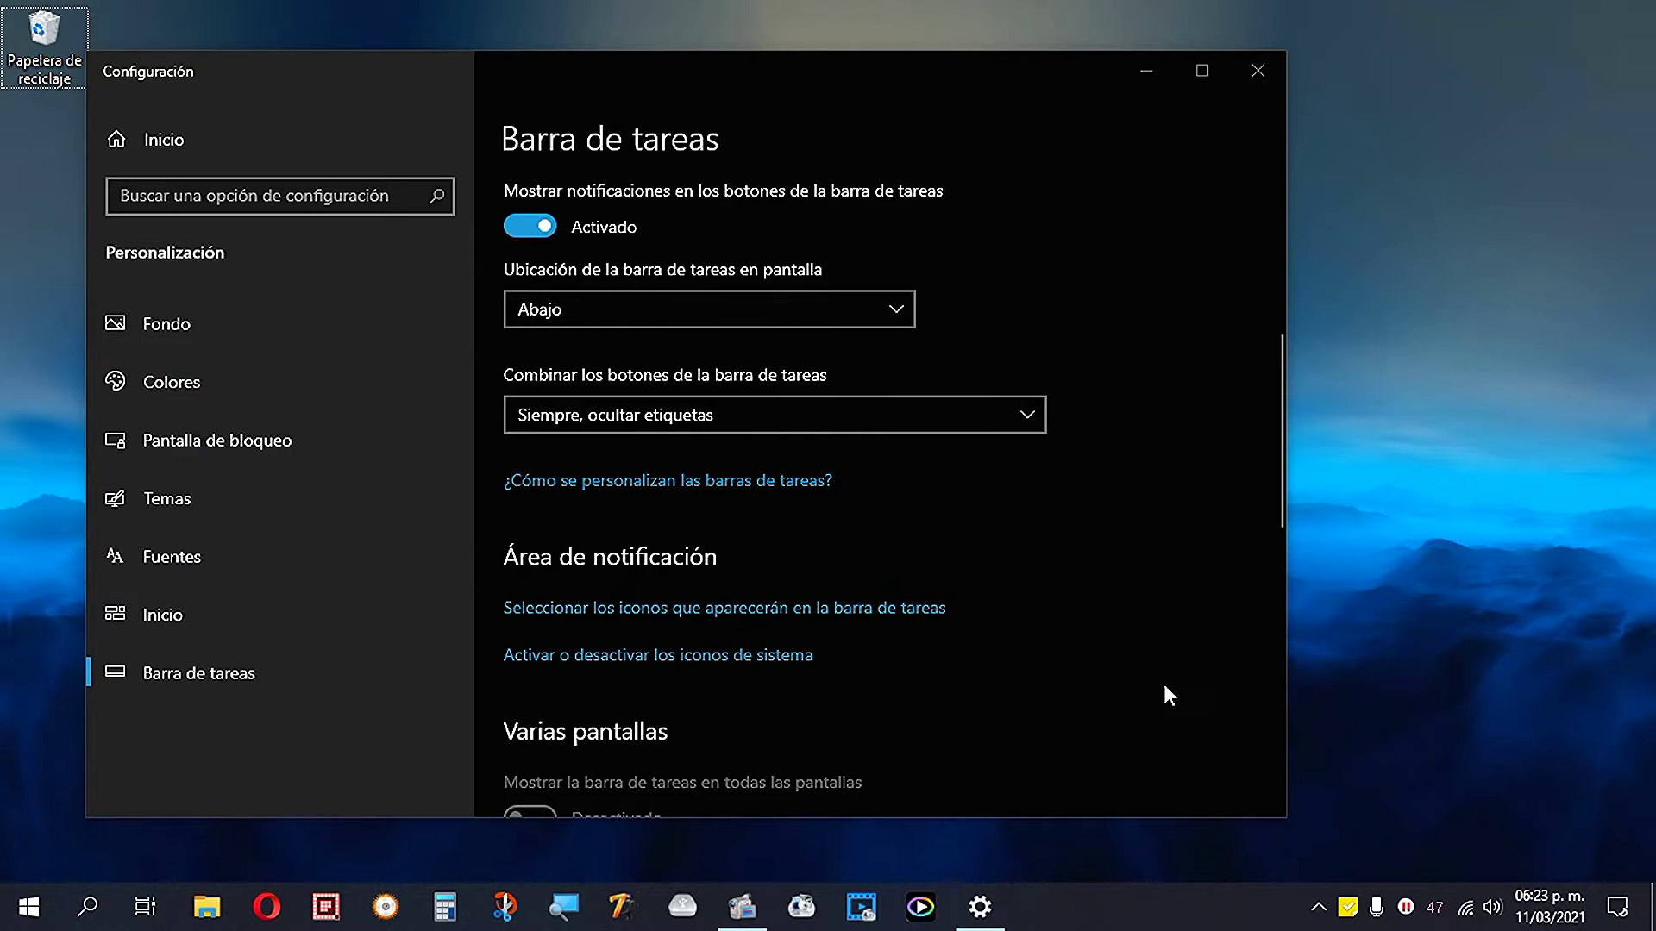
left_click(1255, 71)
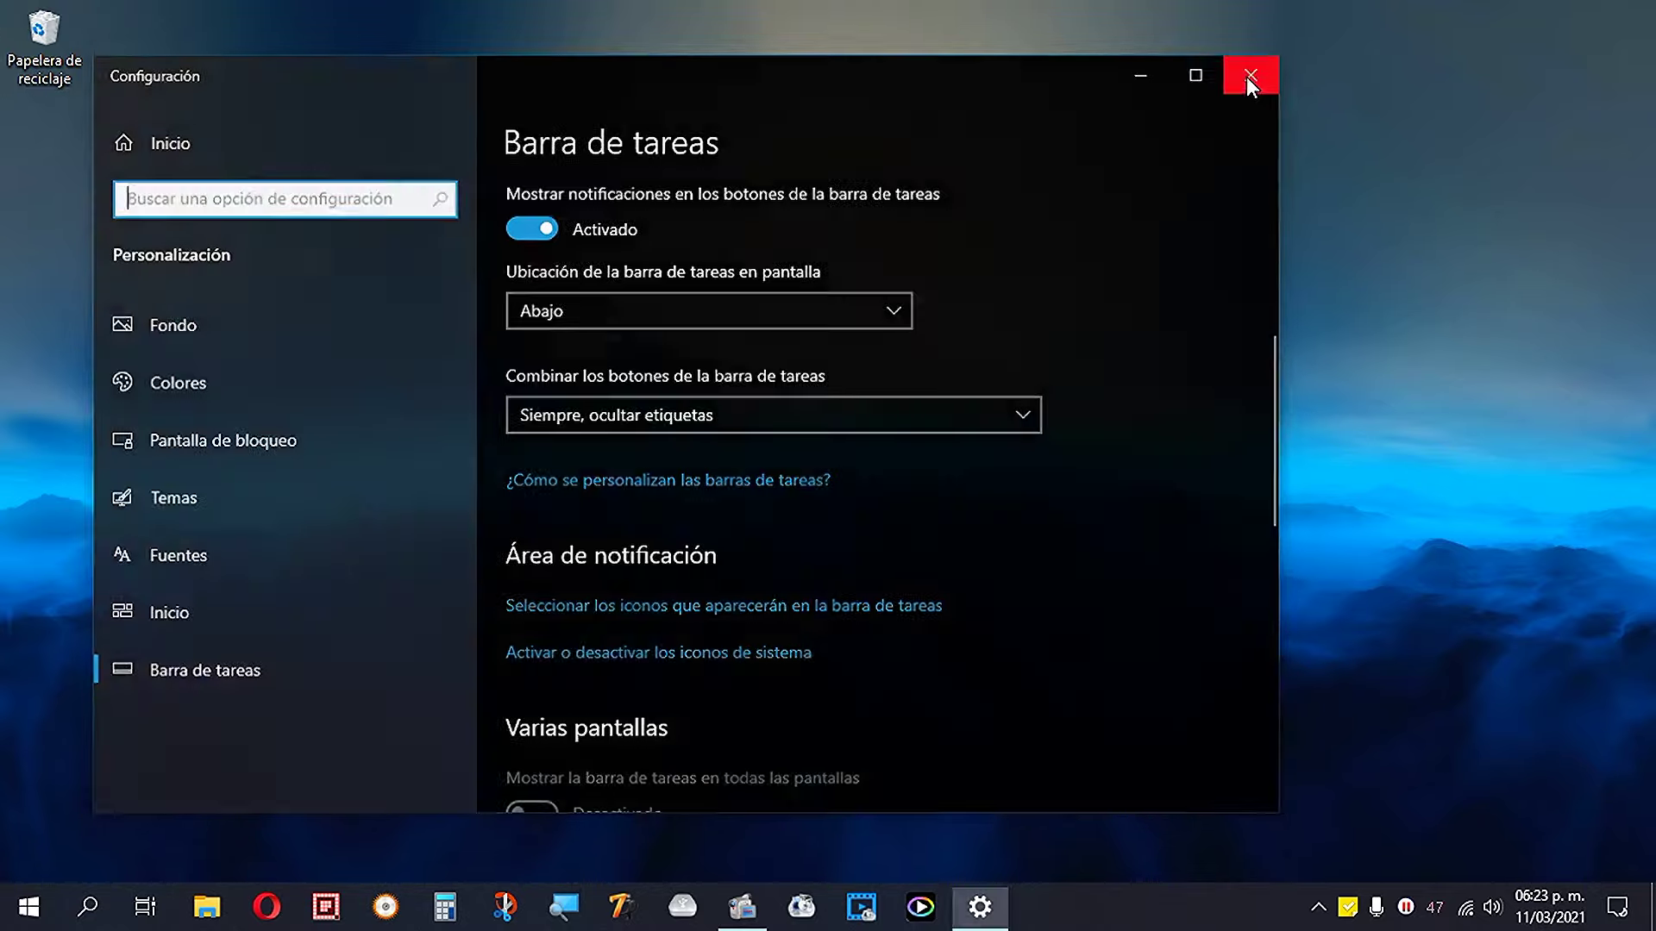
- Open the Bluetooth y otros dispositivos page in the Dispositivos settings and go to its related settings
left_click(1614, 918)
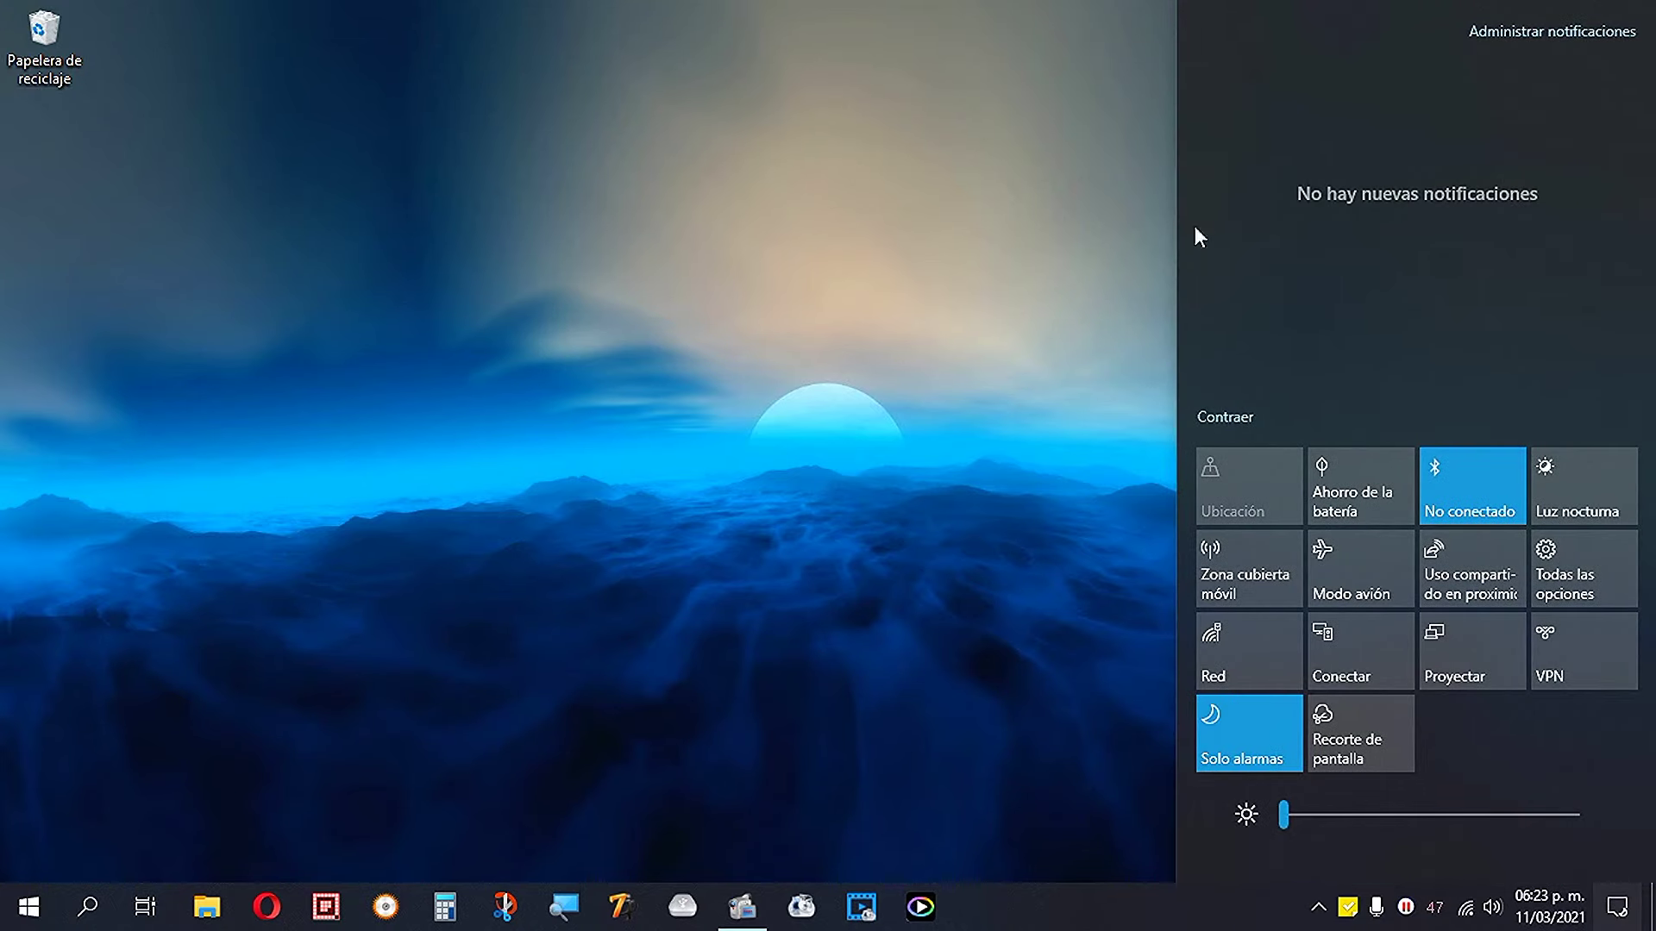
left_click(1588, 569)
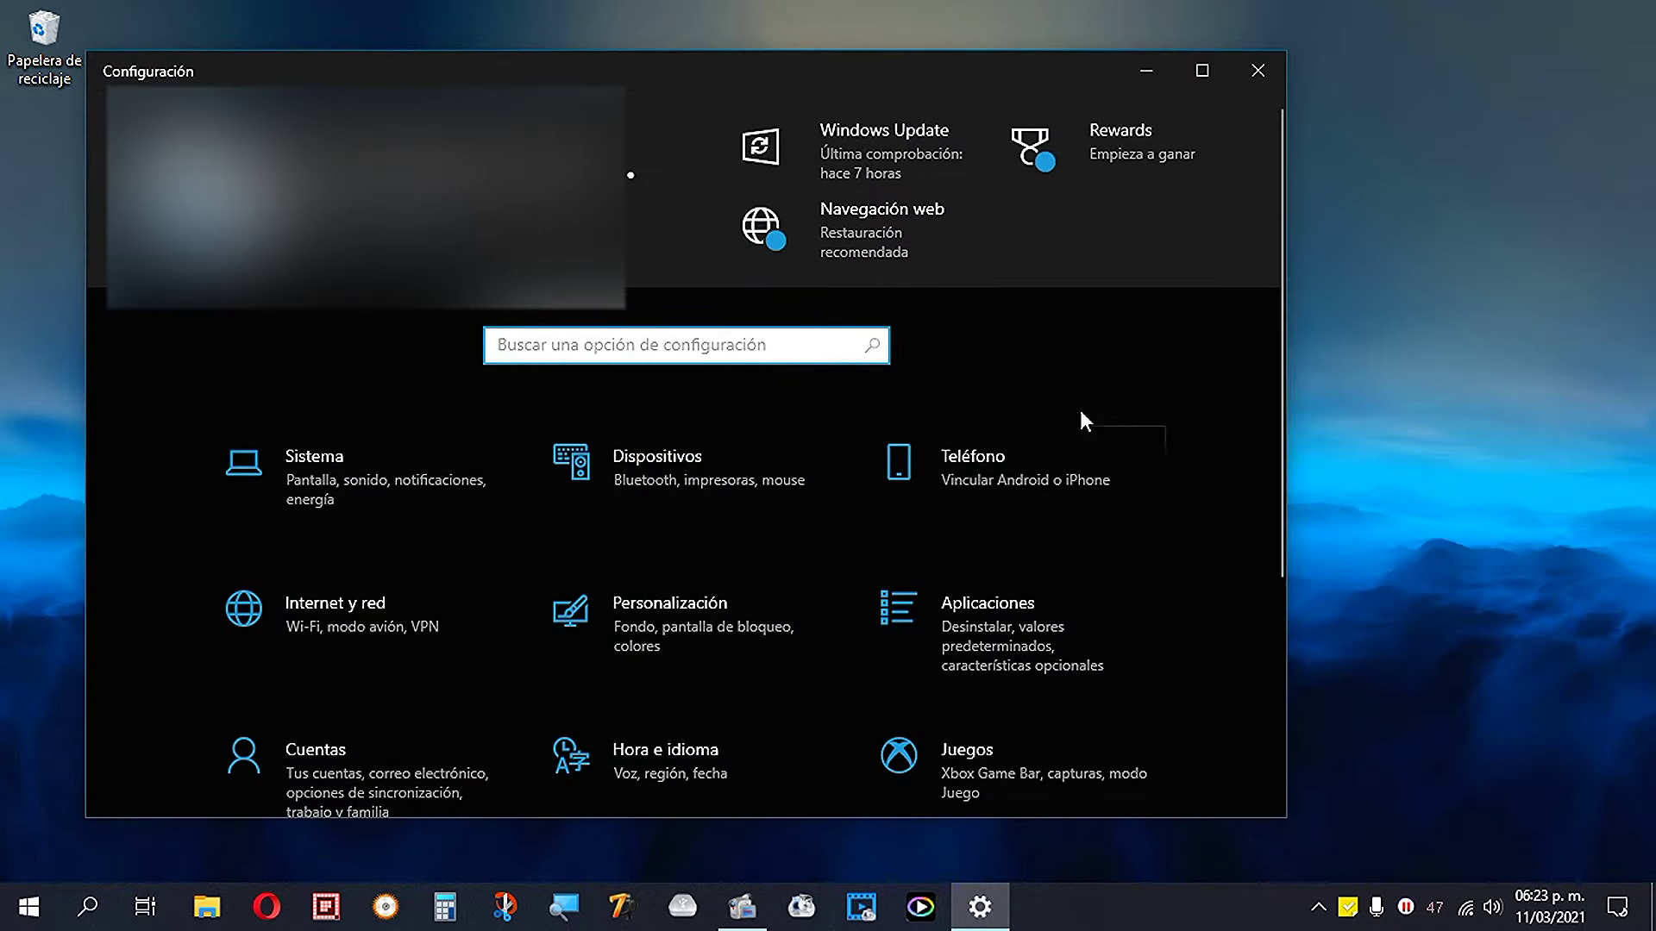
left_click(701, 491)
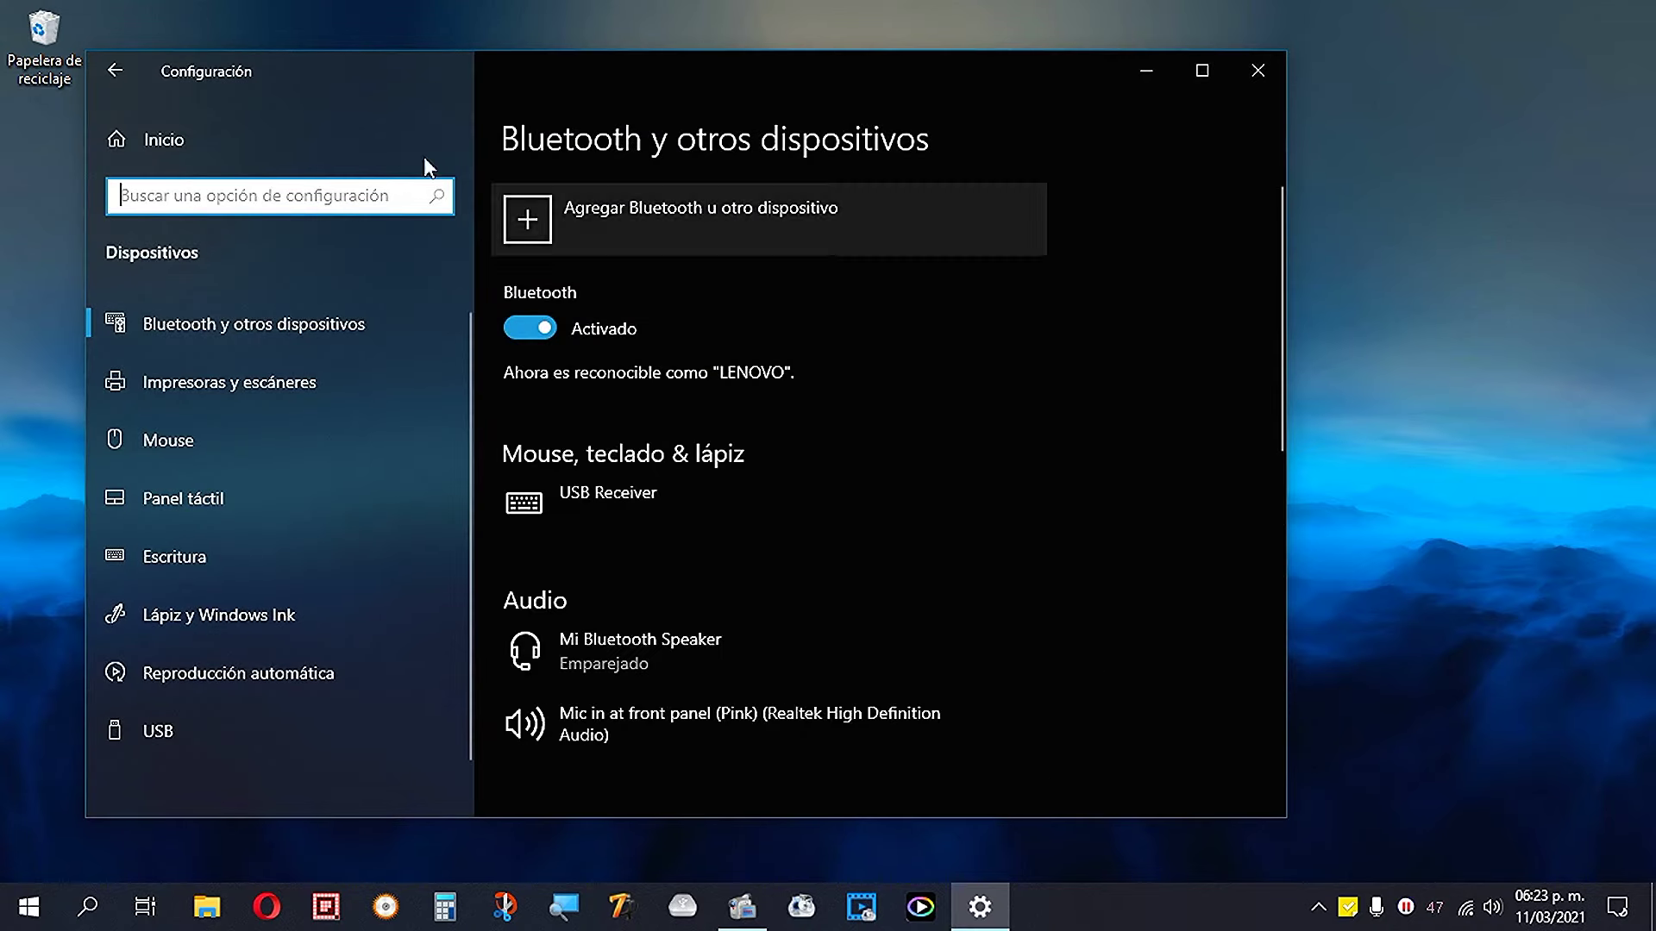
left_click(200, 338)
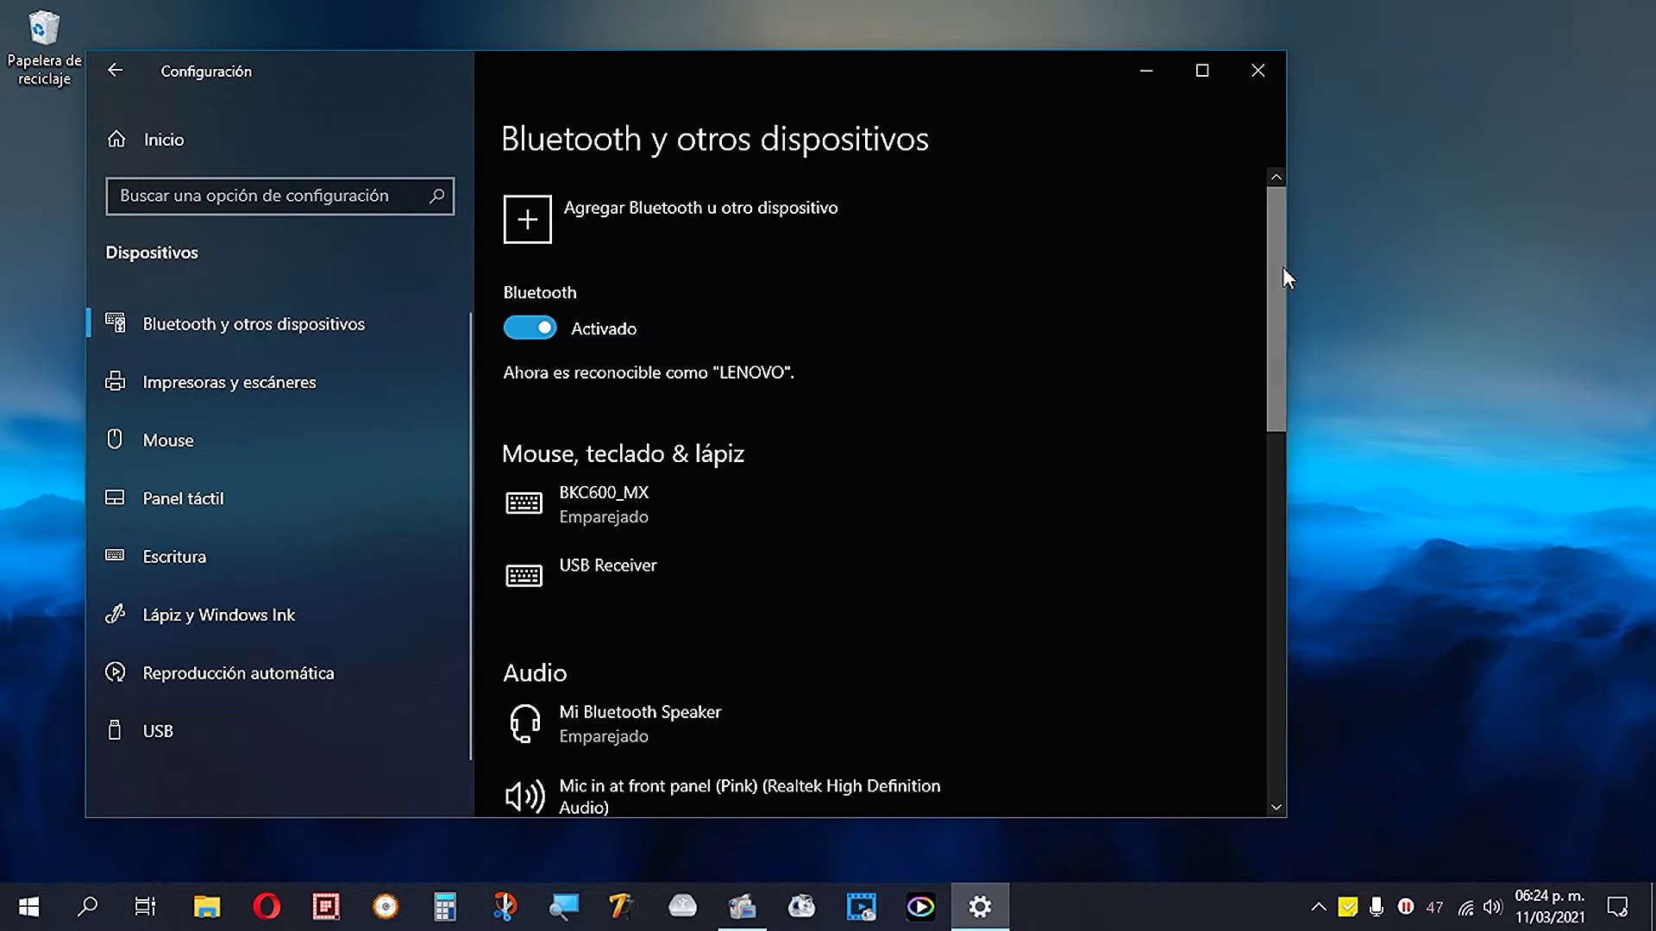
left_click_drag(1282, 269, 1327, 701)
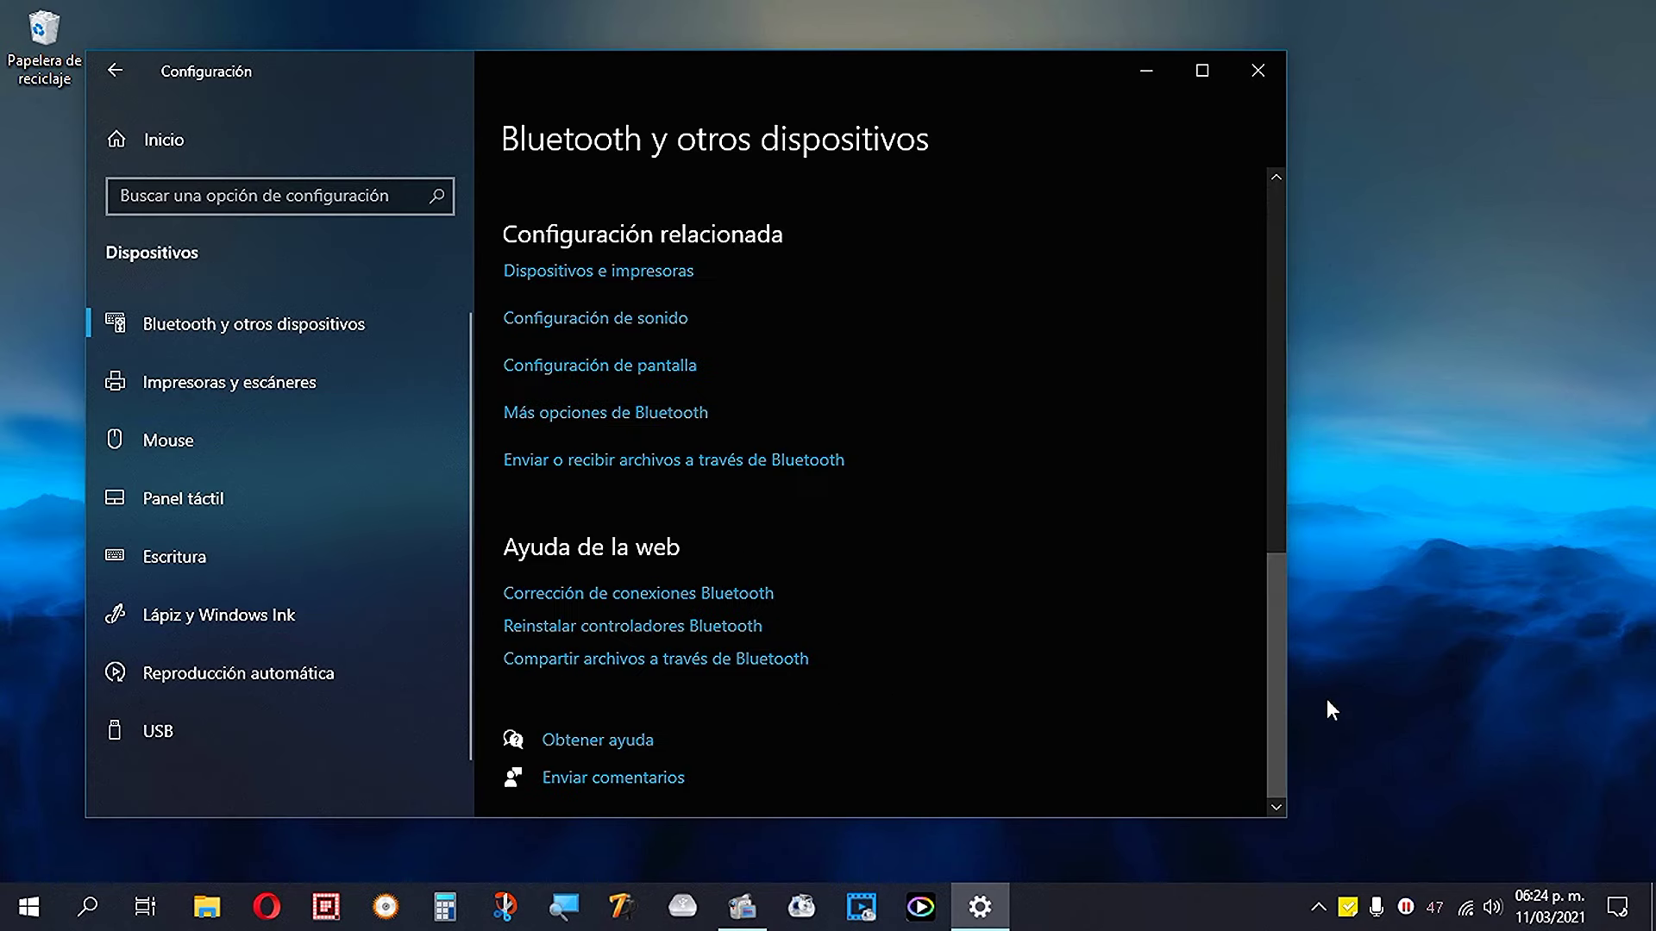
- Enable "Mostrar el icono de Bluetooth en el área de notificación" in the additional Bluetooth options, accept it and close the settings
left_click(575, 414)
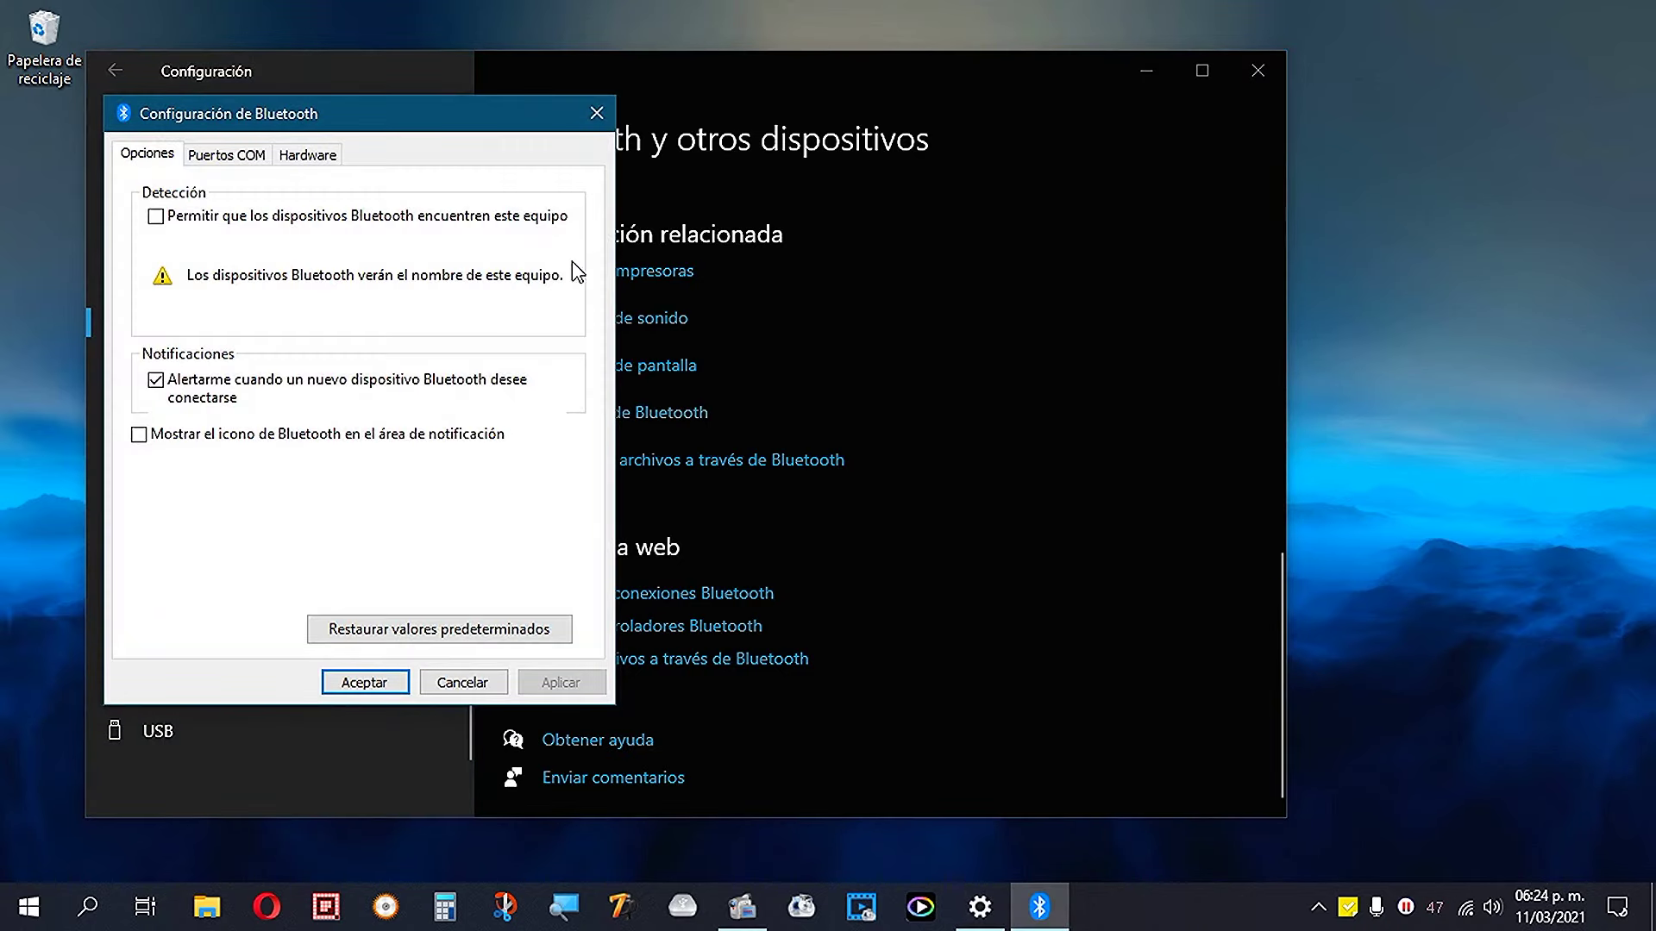
left_click_drag(366, 117, 541, 205)
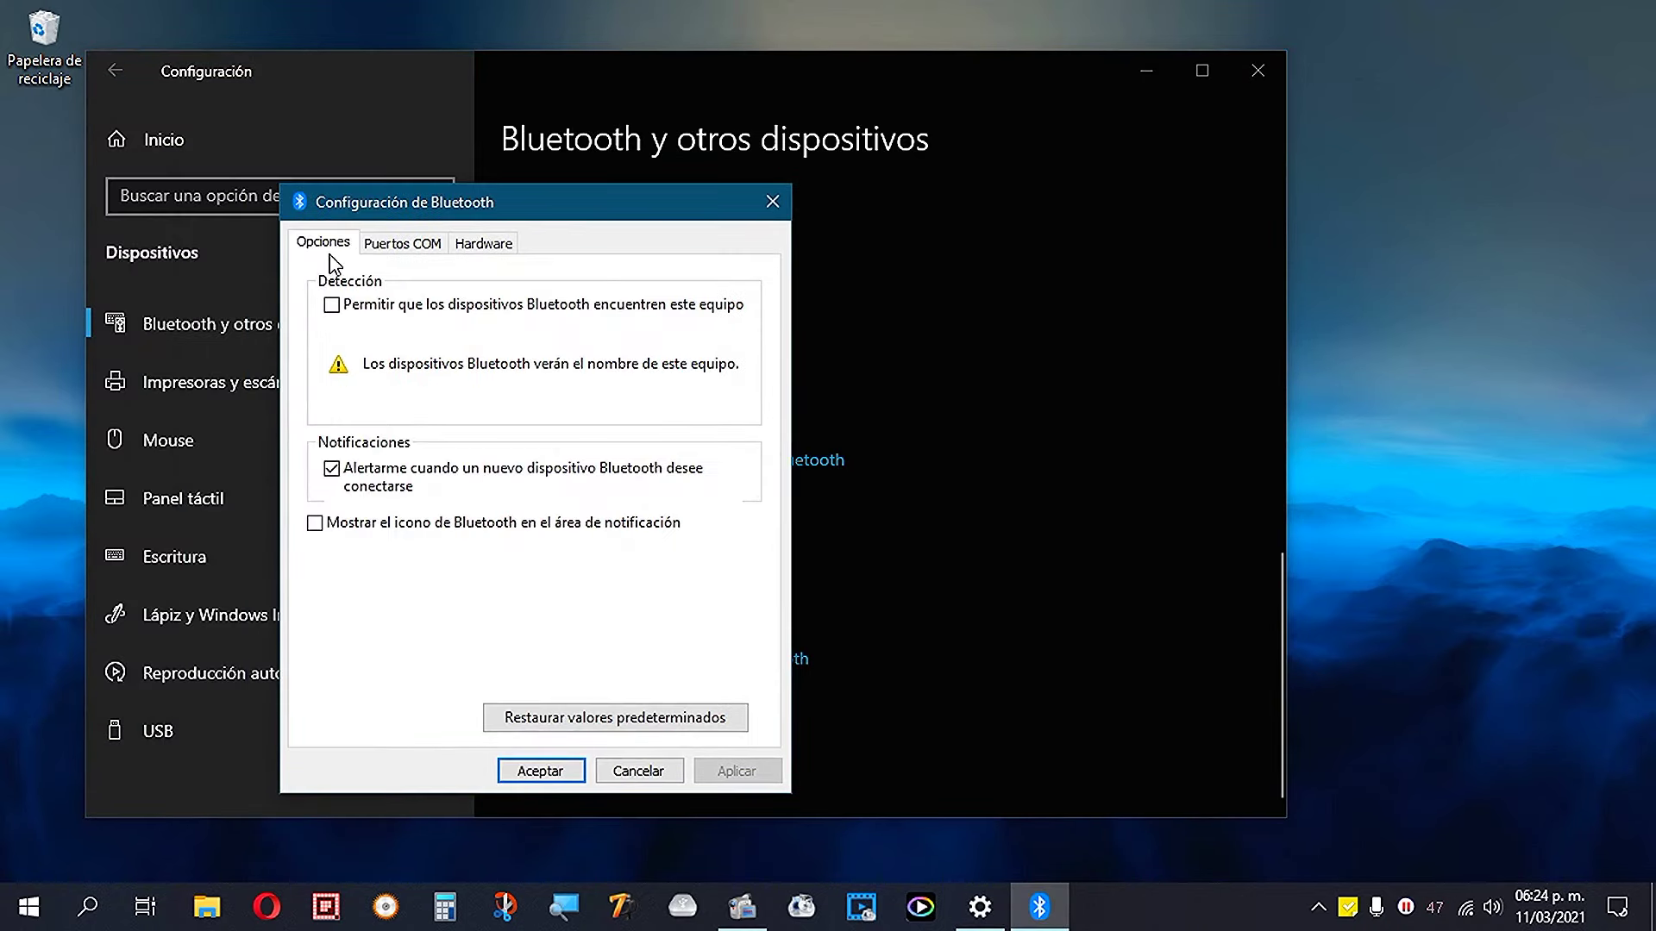
left_click(334, 533)
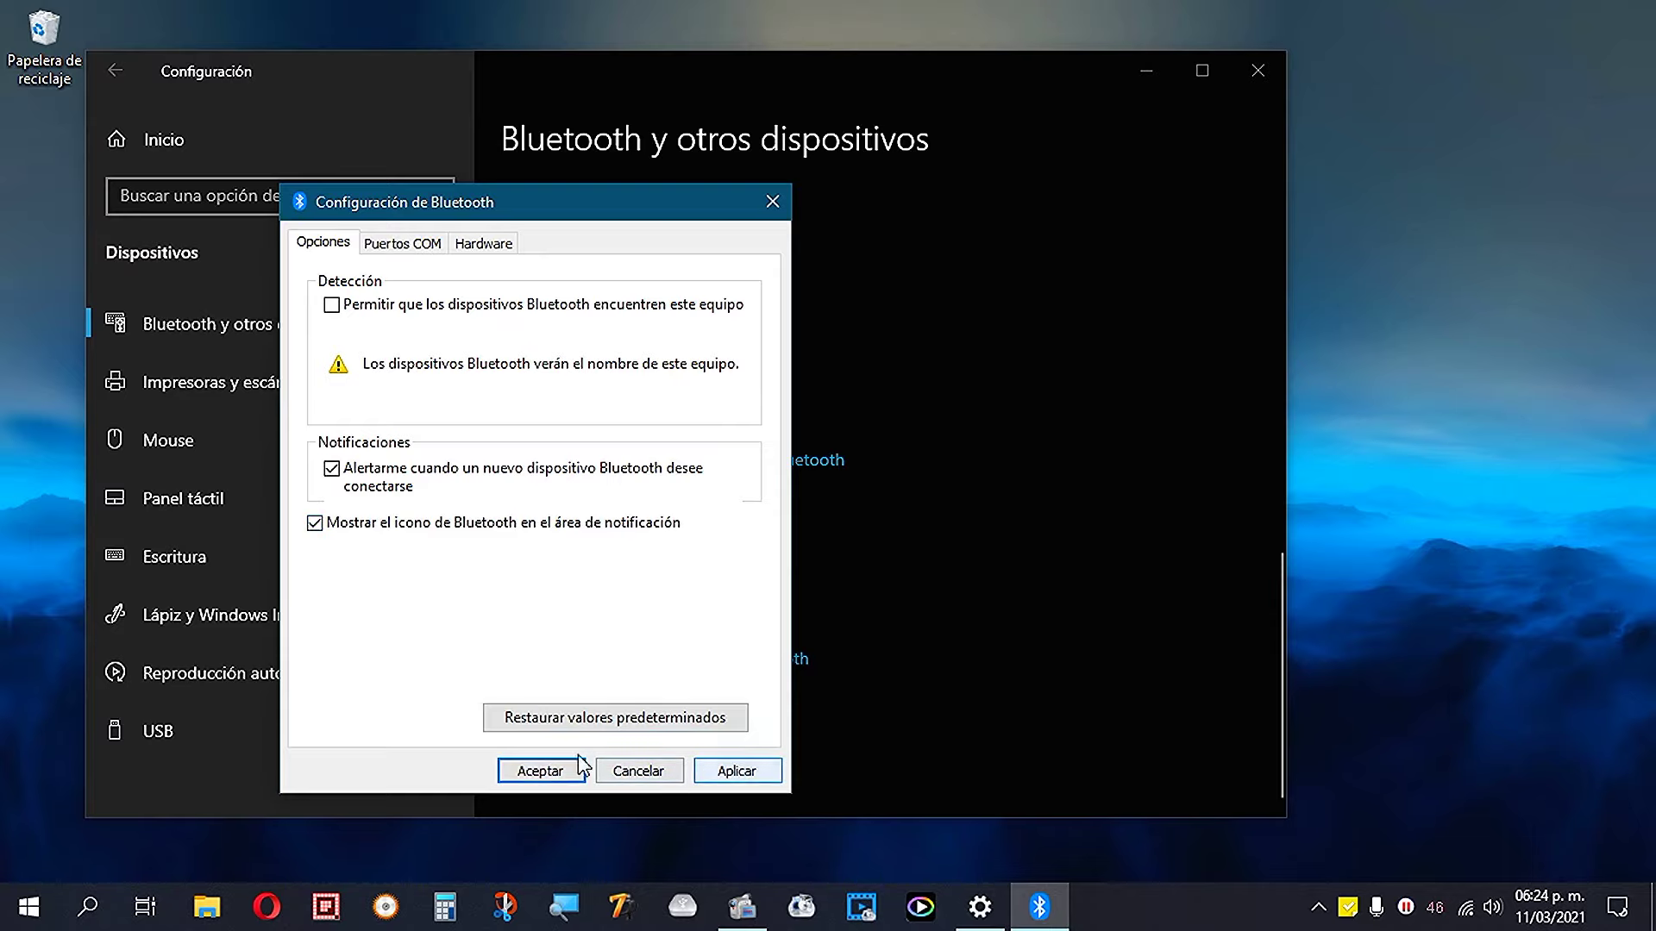
left_click(544, 771)
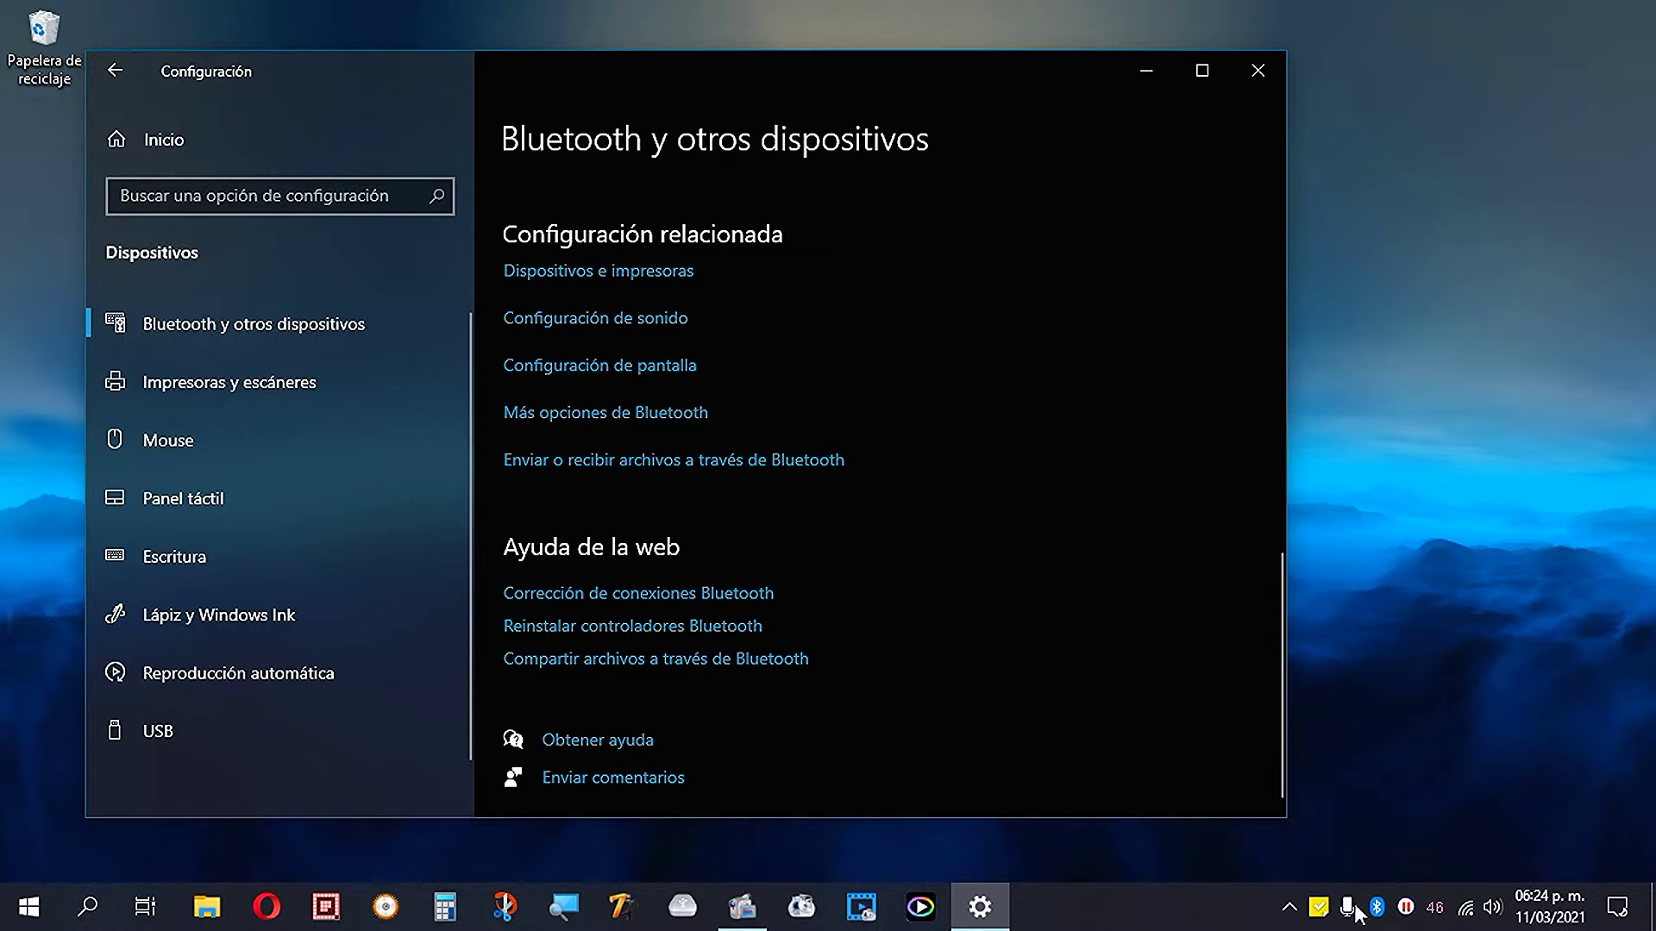
left_click(1261, 74)
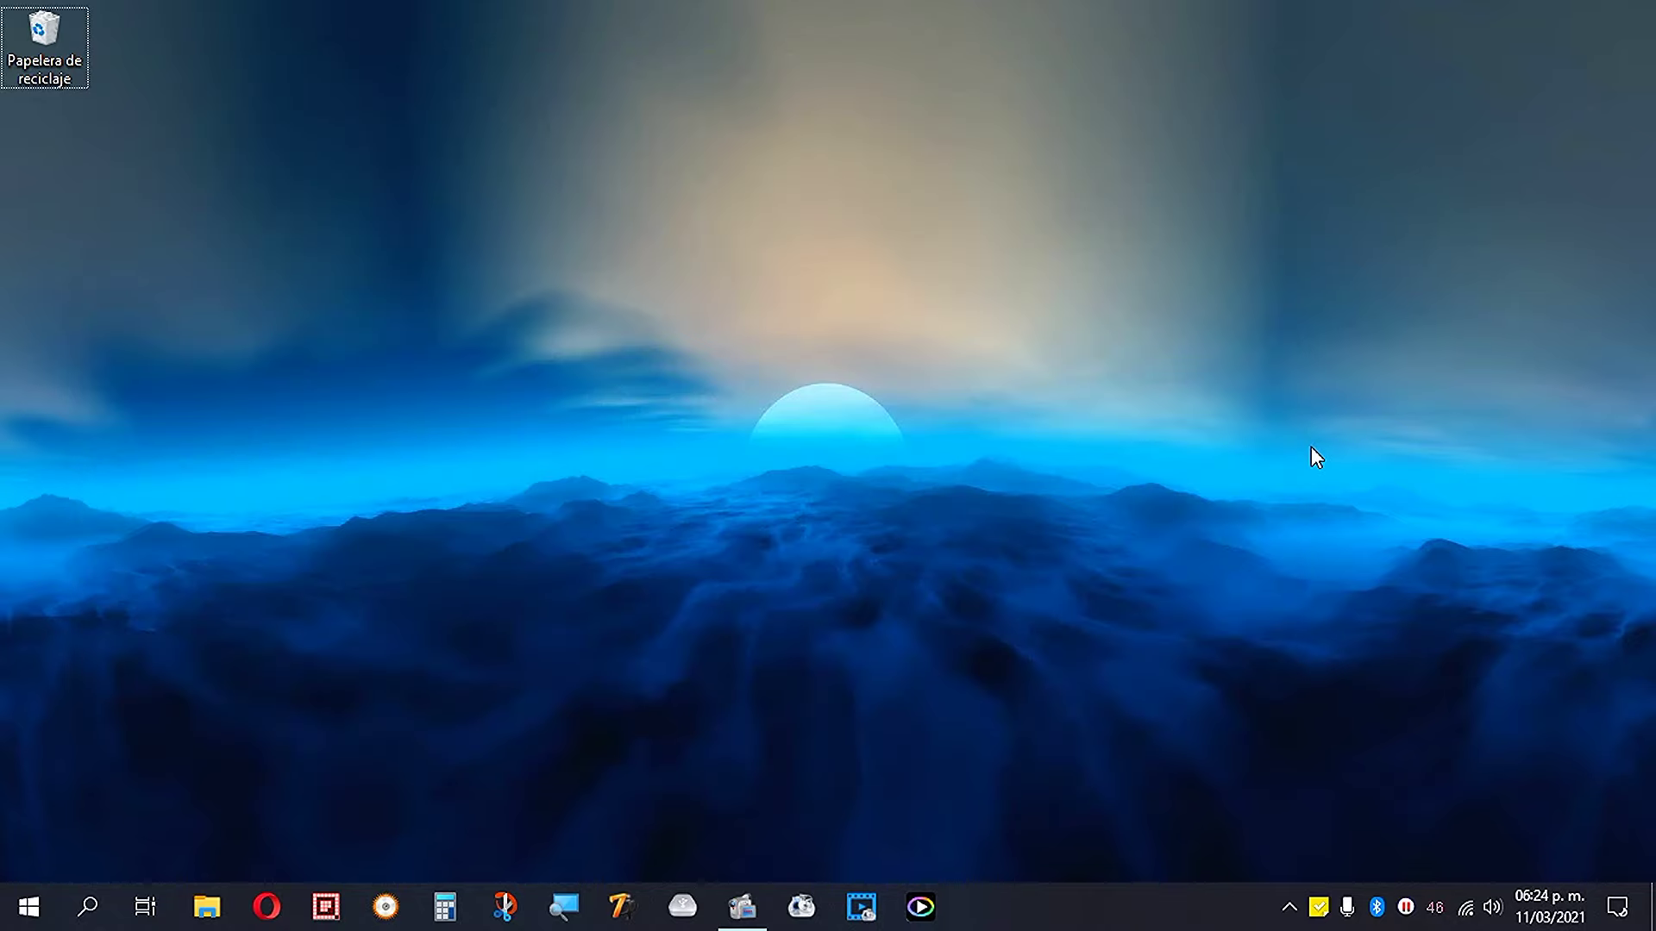